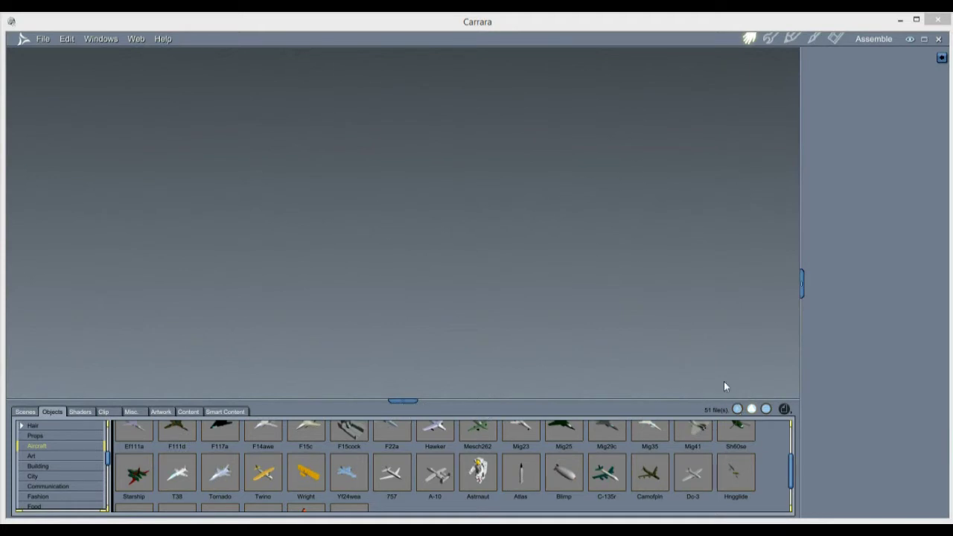
Collapse and restore the side panel, then pick the Astronaut model in the Aircraft library.
{"action": "left_click", "coordinate": [803, 283]}
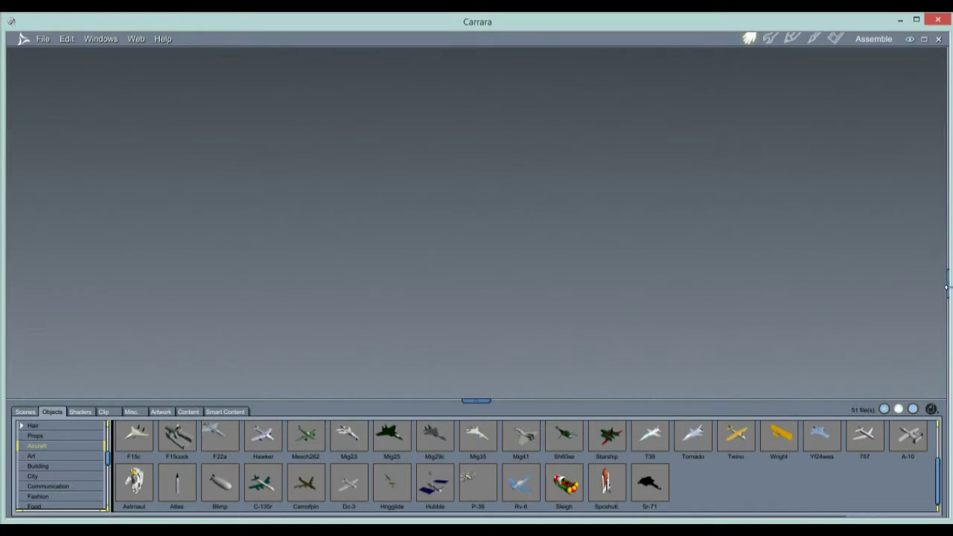
{"action": "left_click", "coordinate": [949, 284]}
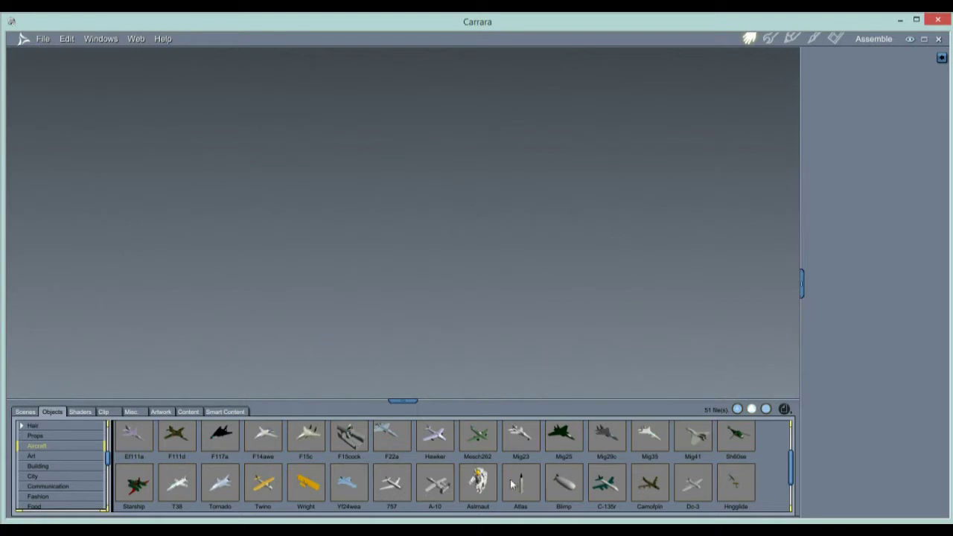
{"action": "left_click", "coordinate": [479, 482]}
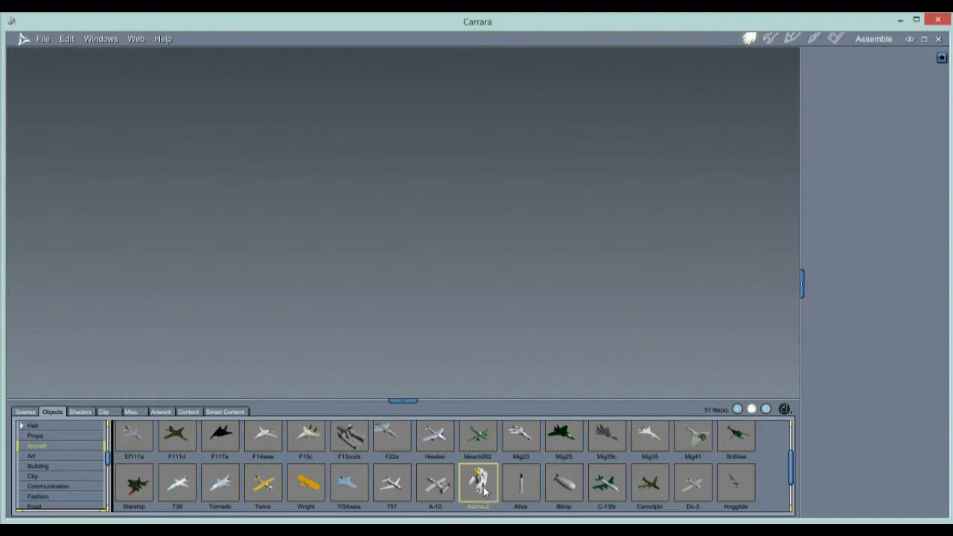
{"action": "left_click", "coordinate": [30, 413]}
Enlarge the Objects browser to see all Aircraft thumbnails and open the Astronaut model as a scene.
{"action": "left_click", "coordinate": [52, 412]}
{"action": "left_click_drag", "start_coordinate": [415, 403], "coordinate": [406, 215]}
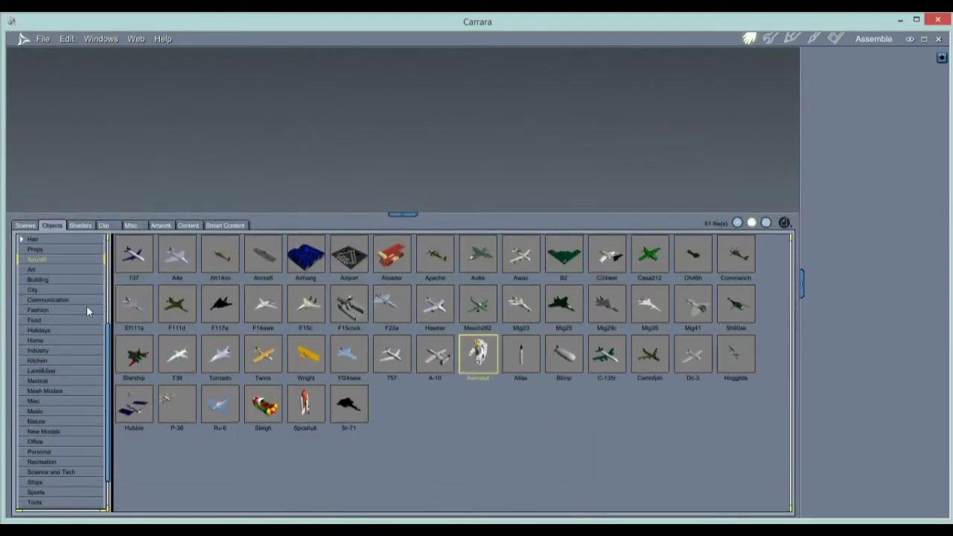
{"action": "scroll", "coordinate": [104, 338], "scroll_direction": "down", "scroll_amount": 1}
{"action": "scroll", "coordinate": [101, 298], "scroll_direction": "up", "scroll_amount": 5}
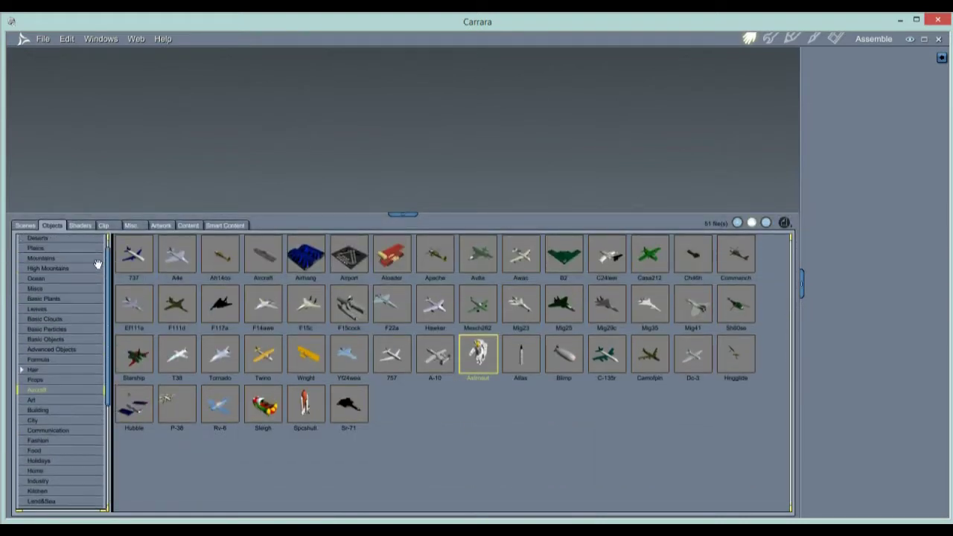
{"action": "scroll", "coordinate": [98, 260], "scroll_direction": "up", "scroll_amount": 1}
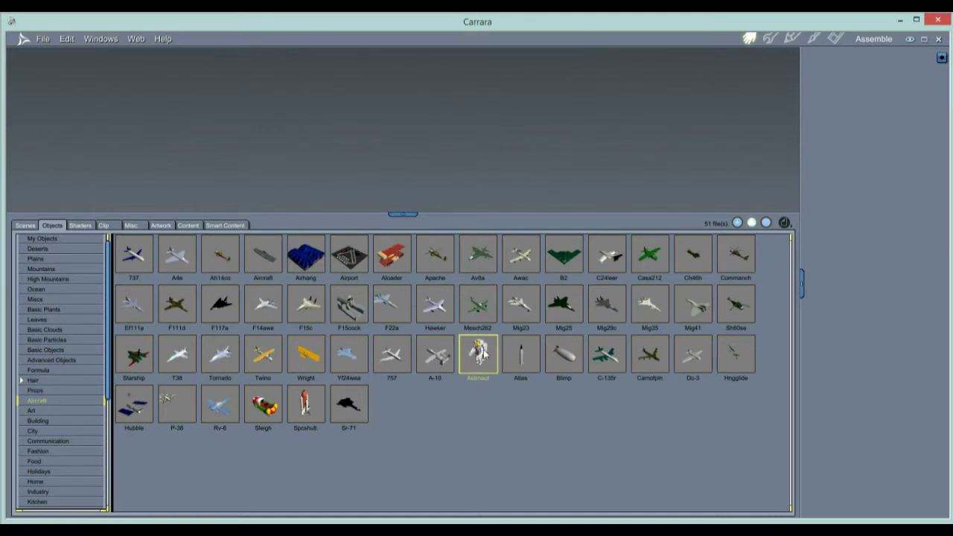
{"action": "double_click", "coordinate": [477, 352]}
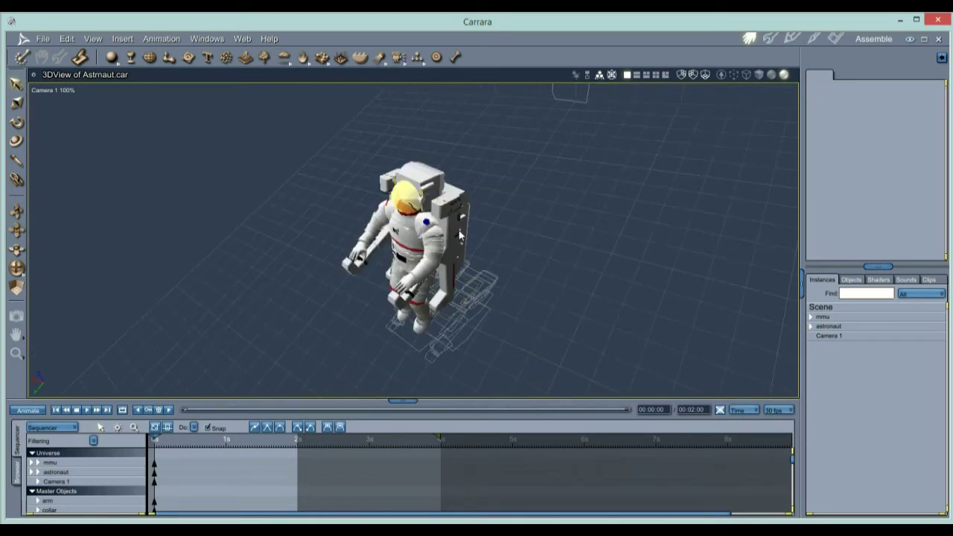
Orbit the camera around the astronaut and render a quick area preview of it.
{"action": "left_click_drag", "start_coordinate": [414, 237], "coordinate": [402, 182]}
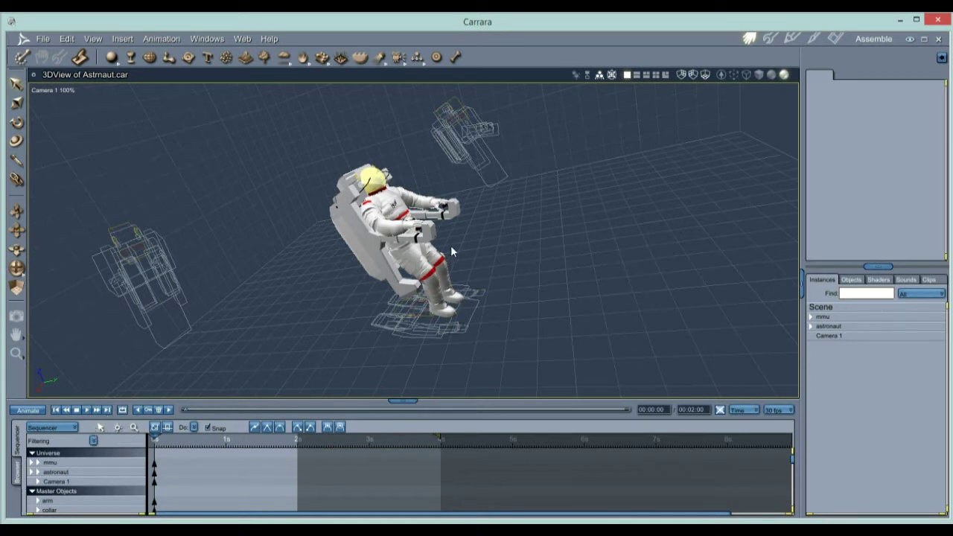
{"action": "mouse_move", "coordinate": [515, 117]}
{"action": "left_mouse_down"}
{"action": "mouse_move", "coordinate": [316, 342]}
{"action": "mouse_move", "coordinate": [266, 371]}
{"action": "left_mouse_up"}
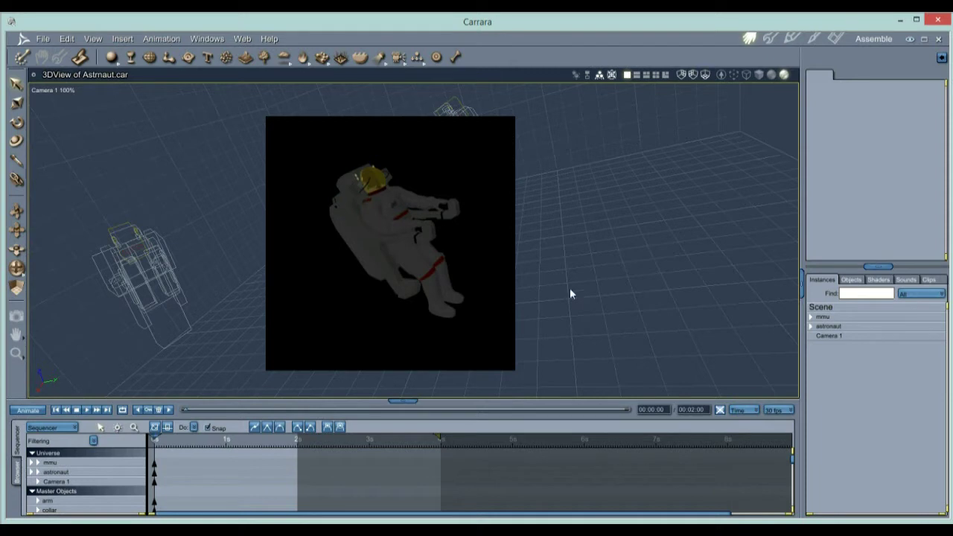
{"action": "left_click", "coordinate": [821, 307]}
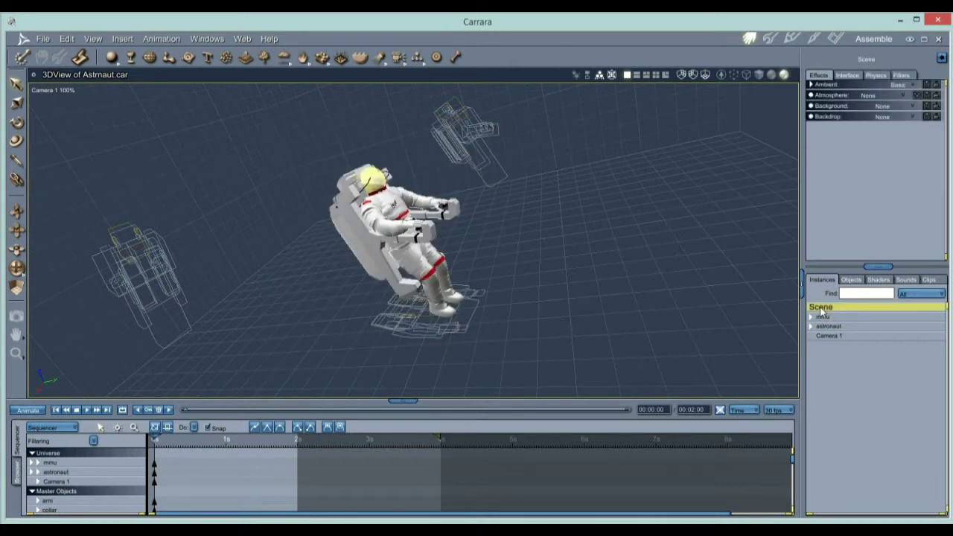
Set the scene background to Bi Gradient with pure white Start Ground and End Sky colours.
{"action": "left_click", "coordinate": [885, 107]}
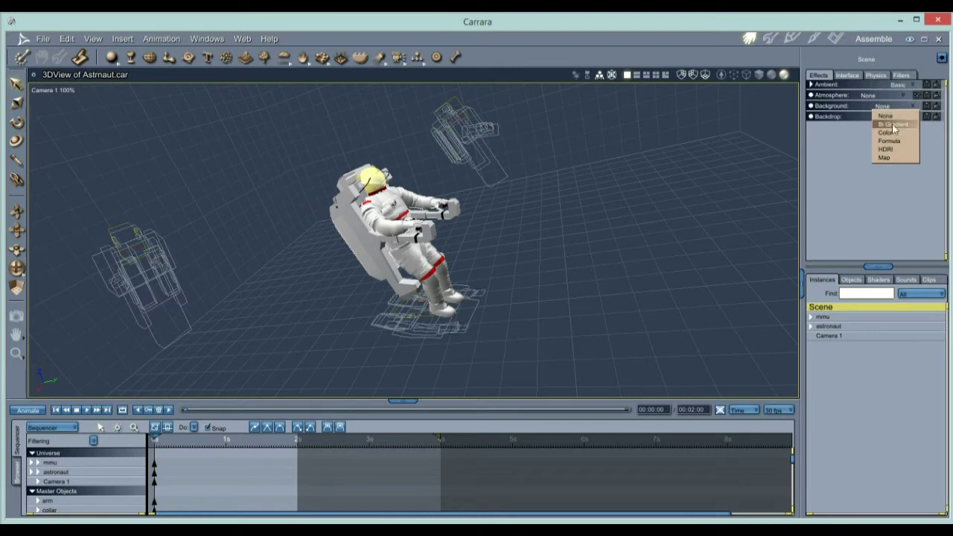
{"action": "left_click", "coordinate": [894, 125]}
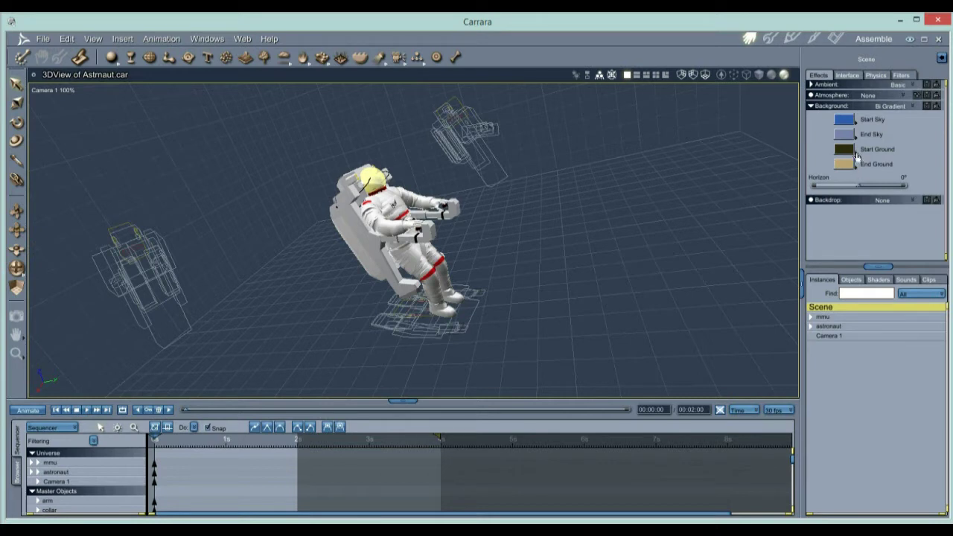
{"action": "left_click", "coordinate": [855, 152]}
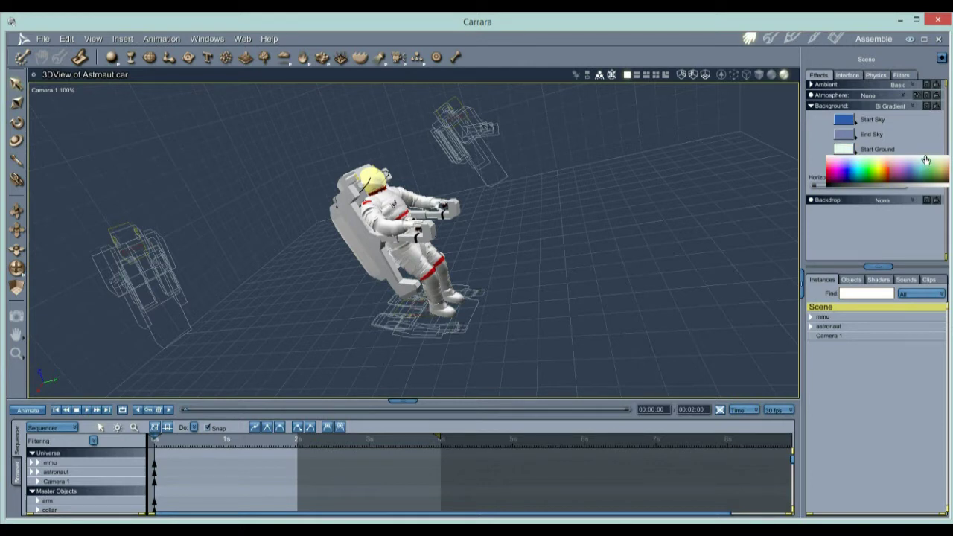
{"action": "left_click", "coordinate": [926, 162]}
{"action": "double_click", "coordinate": [847, 152]}
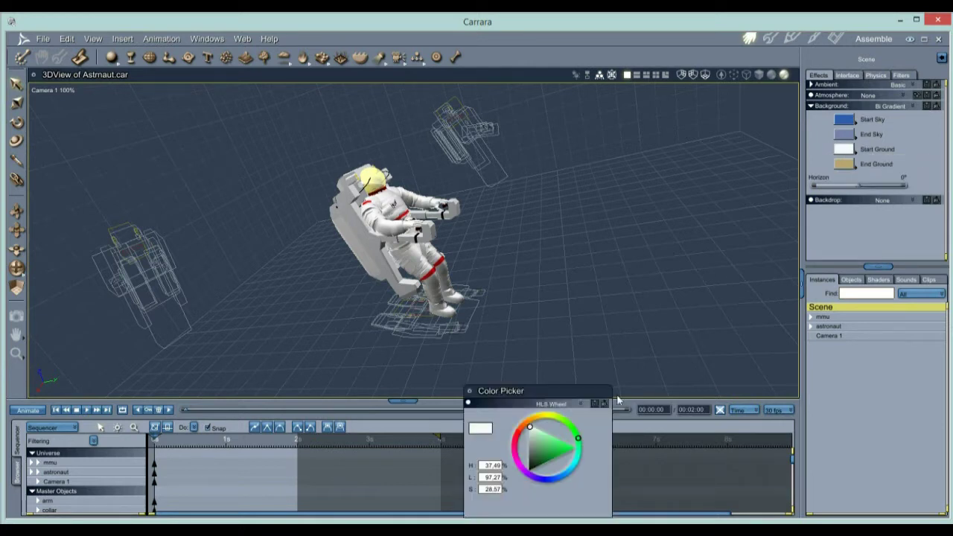
{"action": "left_click_drag", "start_coordinate": [542, 398], "coordinate": [724, 217]}
{"action": "left_click", "coordinate": [706, 244]}
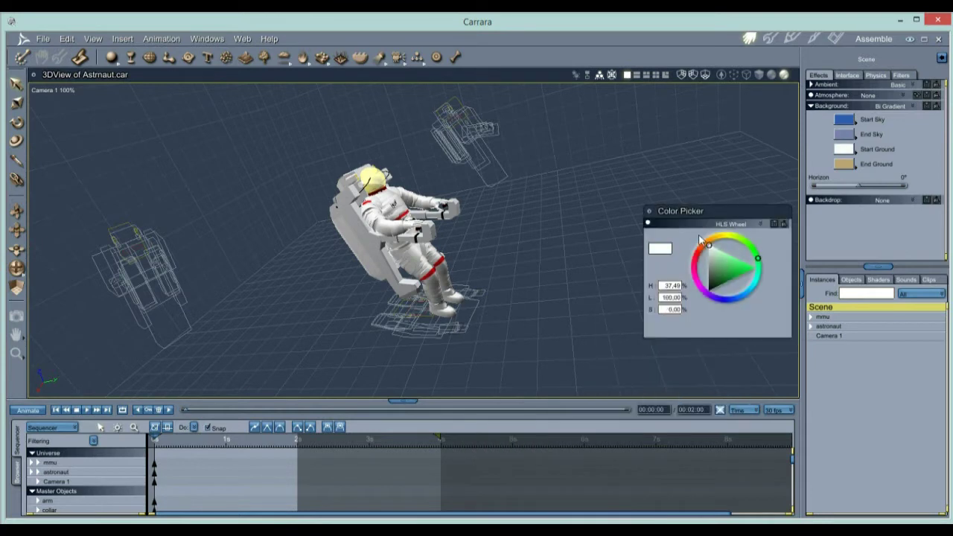
{"action": "left_click", "coordinate": [845, 135]}
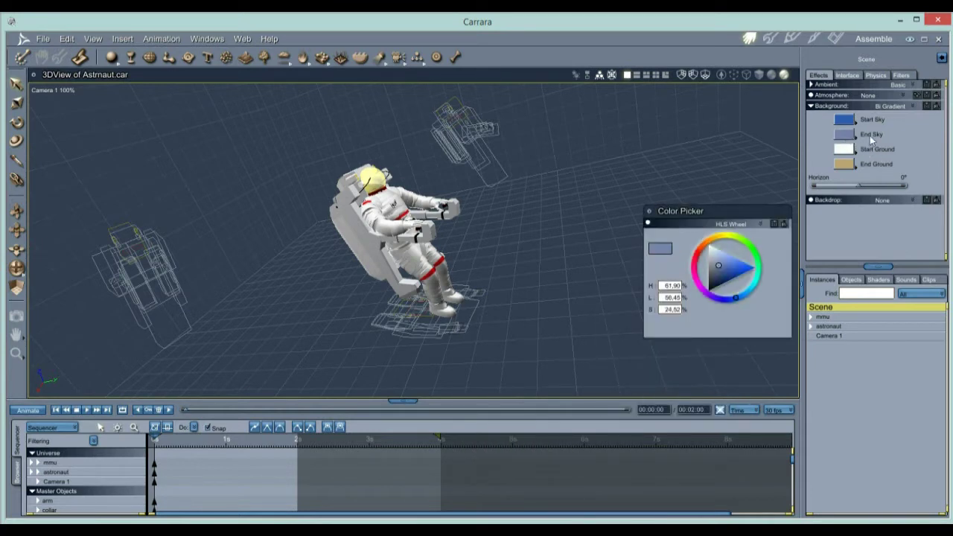
{"action": "left_click", "coordinate": [708, 245]}
{"action": "left_click", "coordinate": [708, 245]}
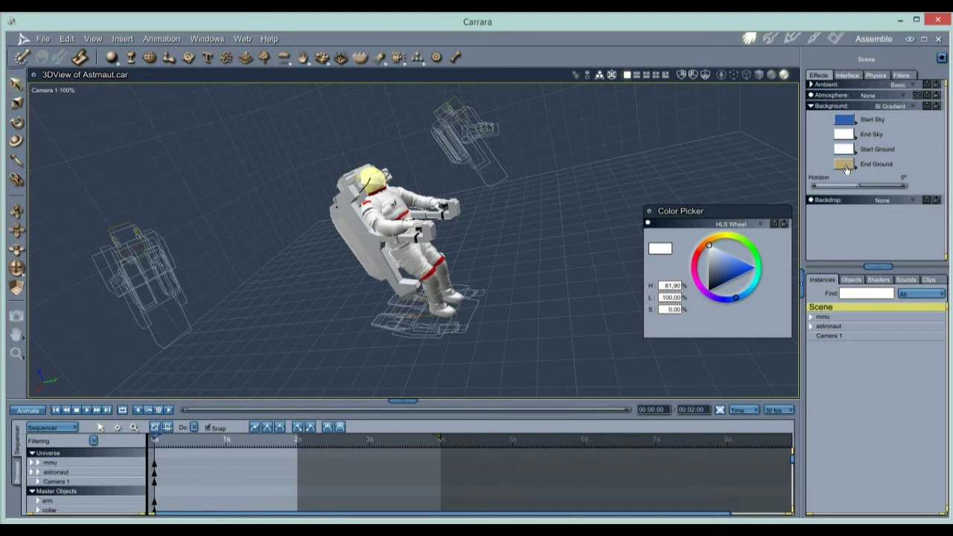
{"action": "left_click", "coordinate": [649, 212]}
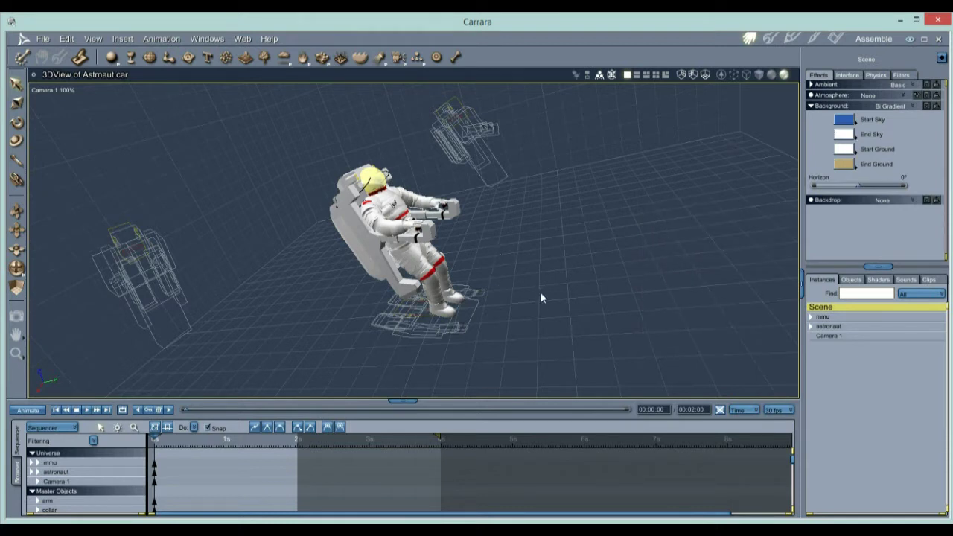
Render area previews of the astronaut against the pale blue sky gradient from a new angle.
{"action": "key", "text": "ctrl+alt+r"}
{"action": "left_click_drag", "start_coordinate": [573, 369], "coordinate": [225, 83]}
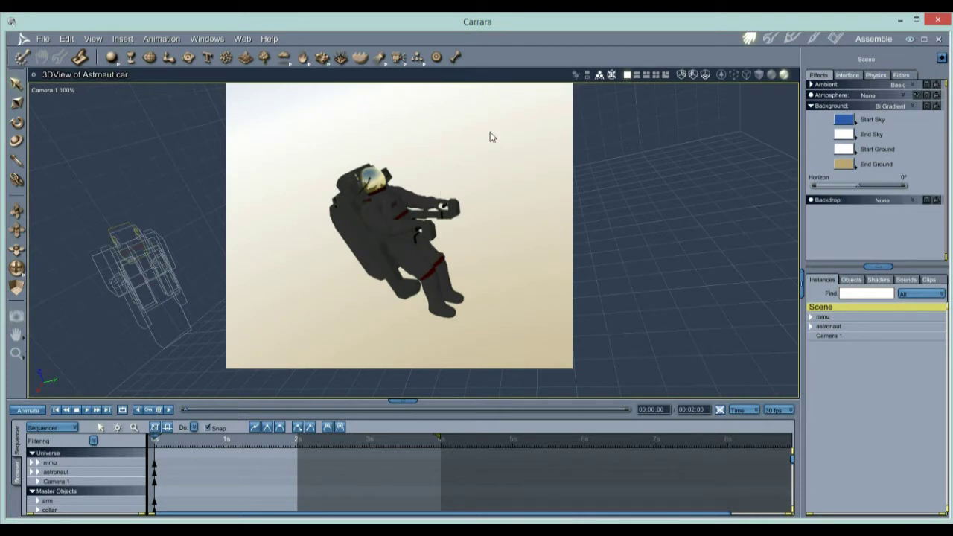
{"action": "left_click_drag", "start_coordinate": [427, 254], "coordinate": [384, 207]}
{"action": "key", "text": "ctrl+alt+r"}
{"action": "left_click_drag", "start_coordinate": [565, 102], "coordinate": [238, 346]}
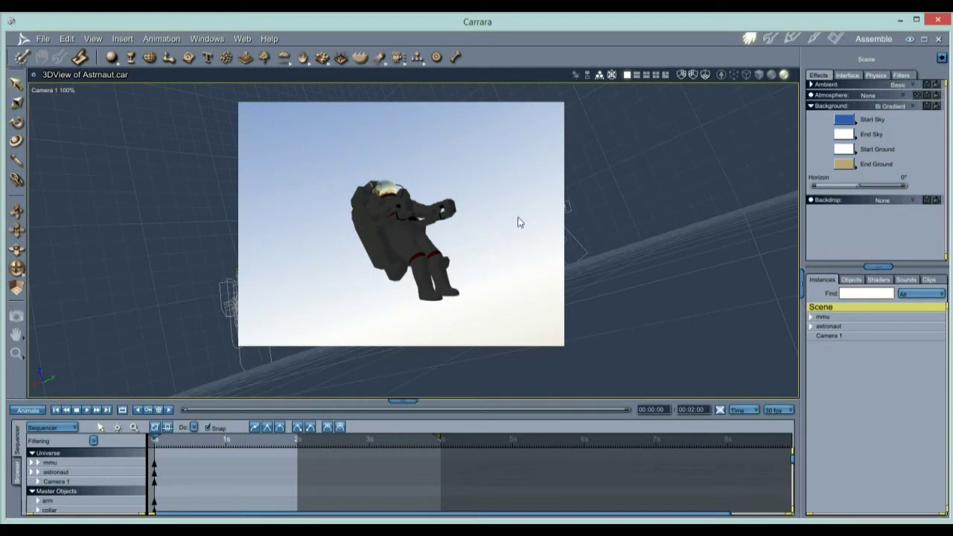
{"action": "left_click", "coordinate": [836, 39]}
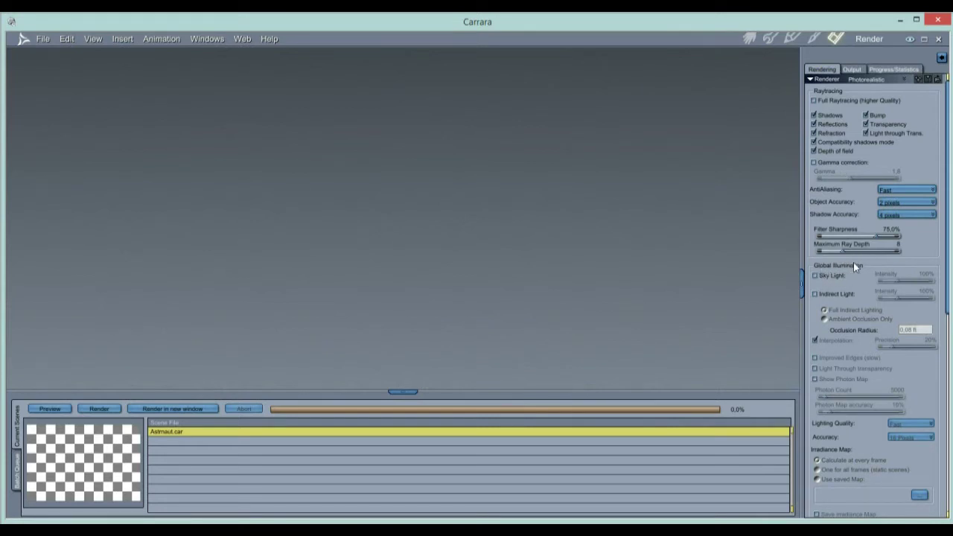
Enable Sky Light global illumination and render the astronaut at 640x480 into a new Doc1 window.
{"action": "left_click", "coordinate": [815, 275]}
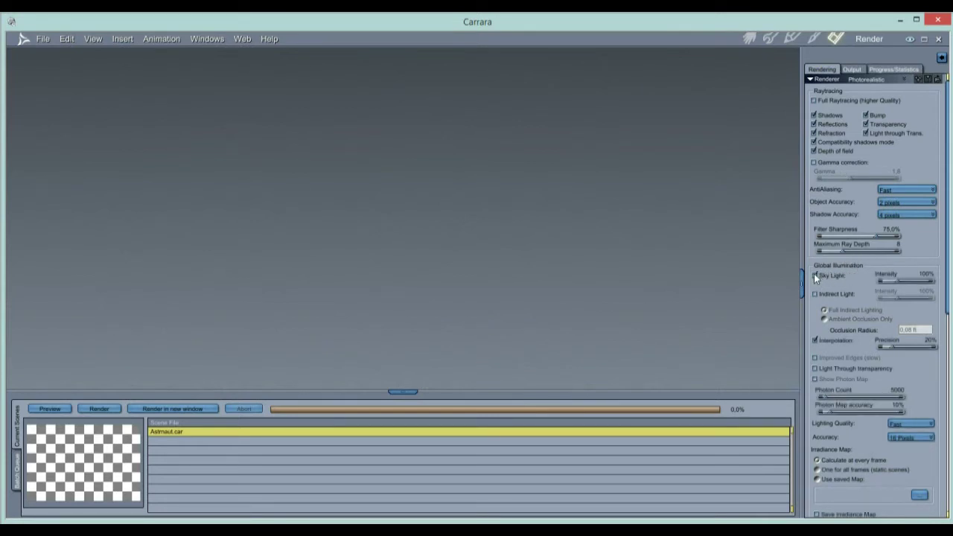
{"action": "left_click", "coordinate": [167, 409]}
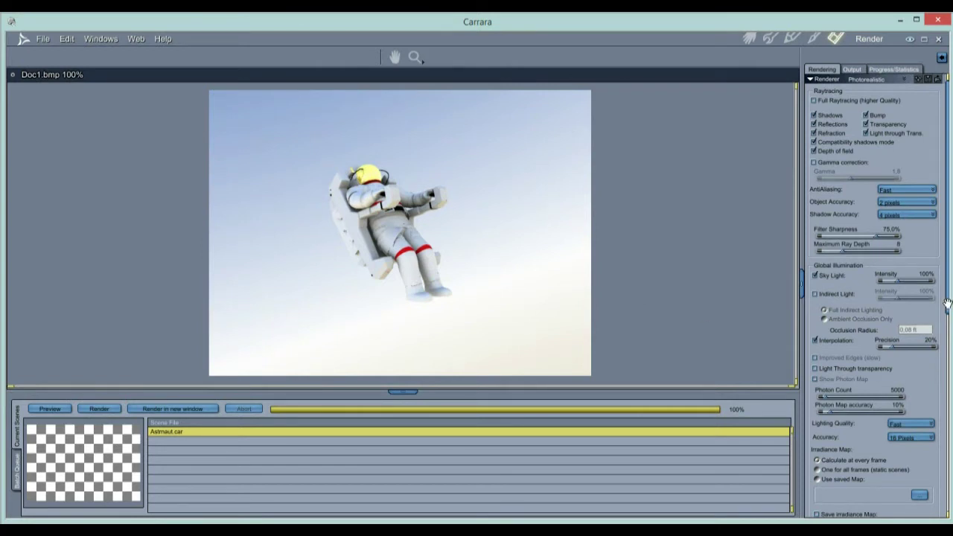
{"action": "scroll", "coordinate": [920, 223], "scroll_direction": "down", "scroll_amount": 10}
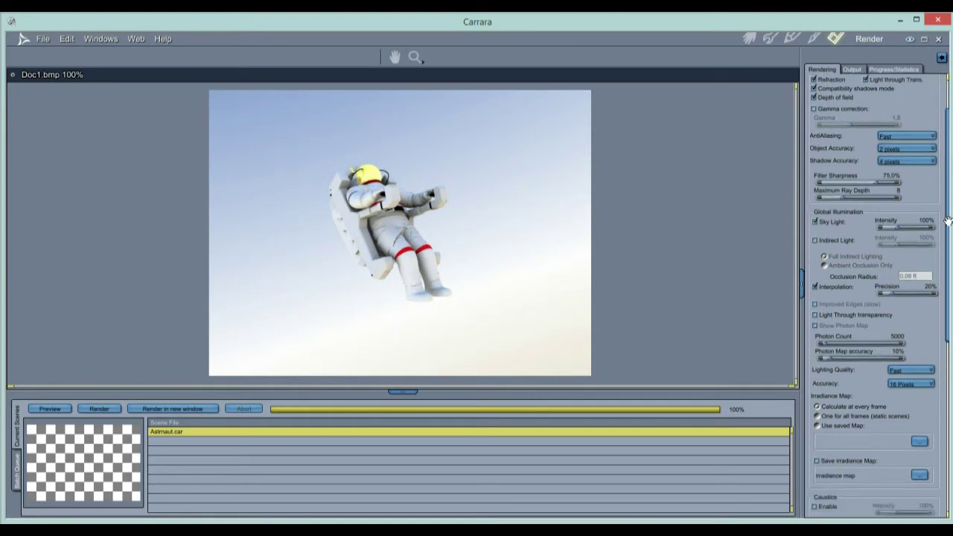
{"action": "scroll", "coordinate": [929, 372], "scroll_direction": "up", "scroll_amount": 10}
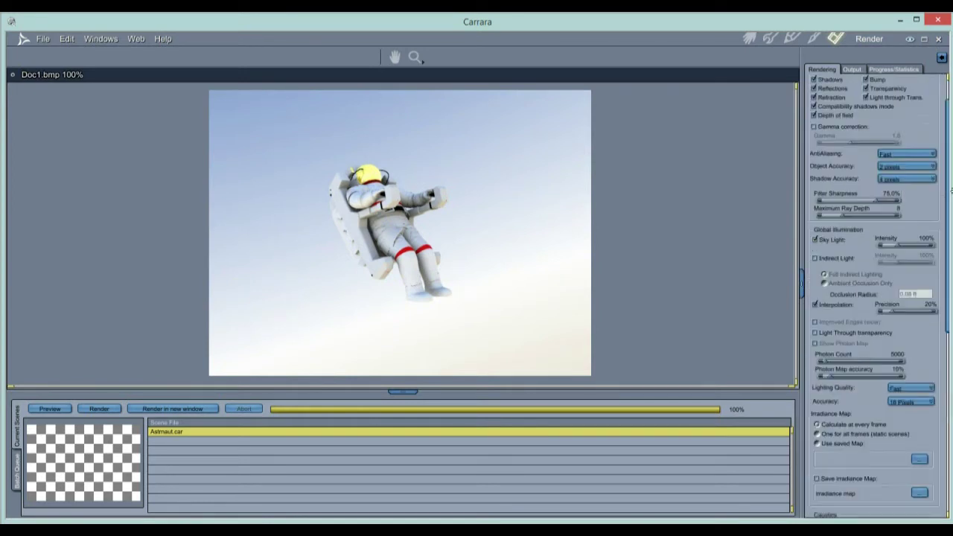
Set the render output file format to Targa with Render Alpha Channel enabled.
{"action": "left_click", "coordinate": [854, 70]}
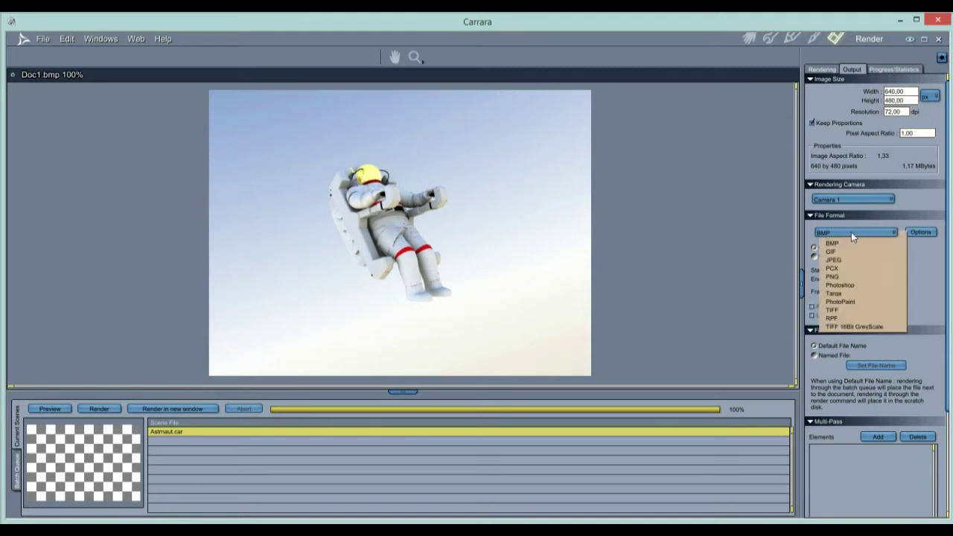
{"action": "left_click", "coordinate": [850, 277]}
{"action": "left_click", "coordinate": [813, 307]}
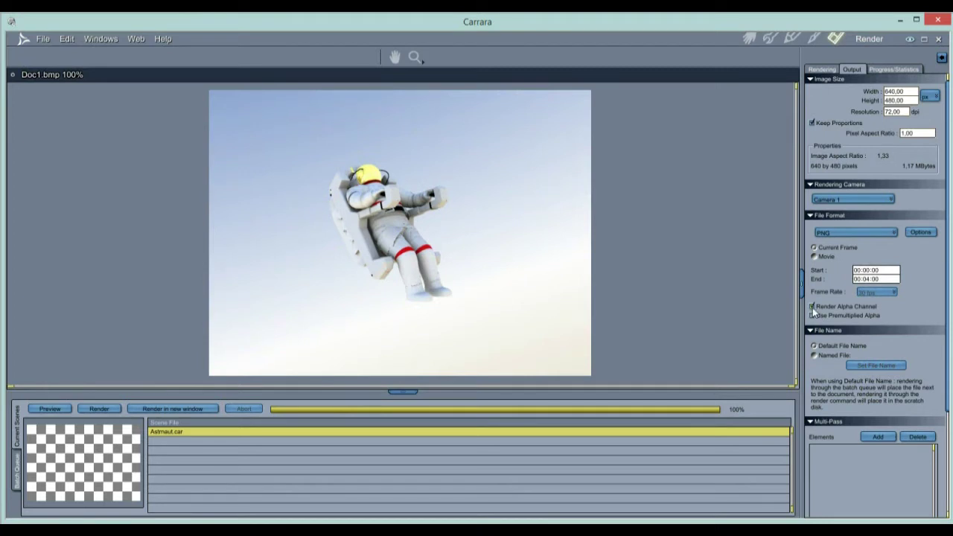
{"action": "left_click", "coordinate": [813, 307]}
{"action": "left_click", "coordinate": [830, 234]}
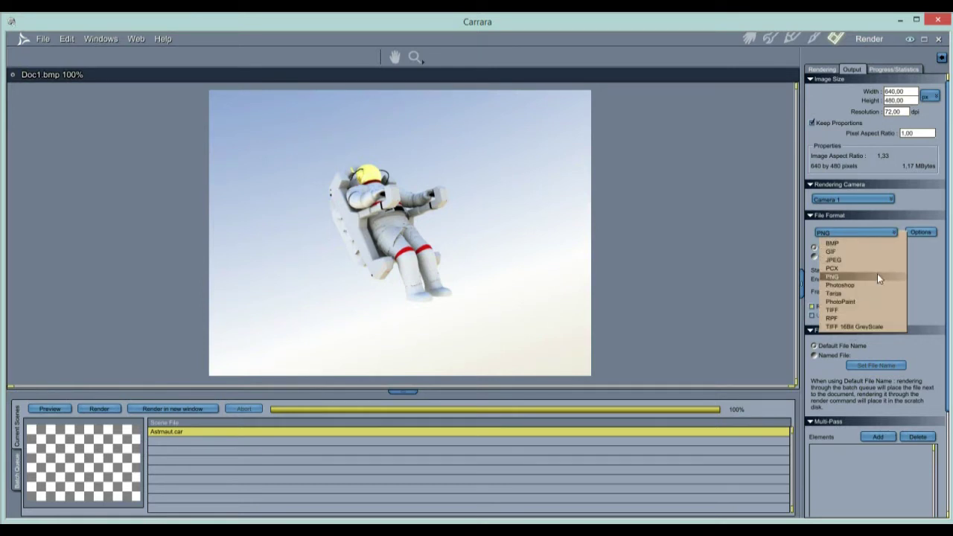
{"action": "left_click", "coordinate": [835, 294]}
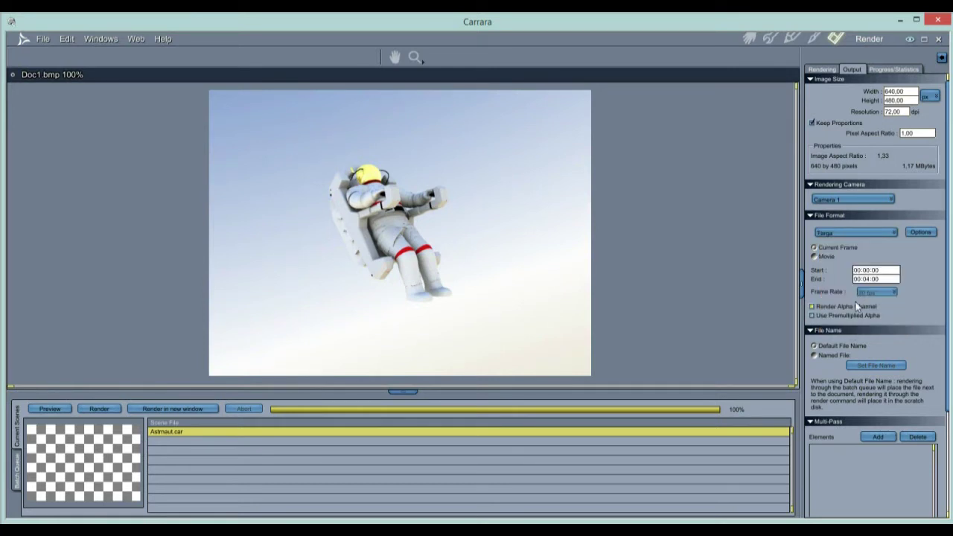
{"action": "left_click", "coordinate": [813, 307]}
Return to the Assemble room and enlarge the 3D view over the timeline.
{"action": "left_click", "coordinate": [750, 39]}
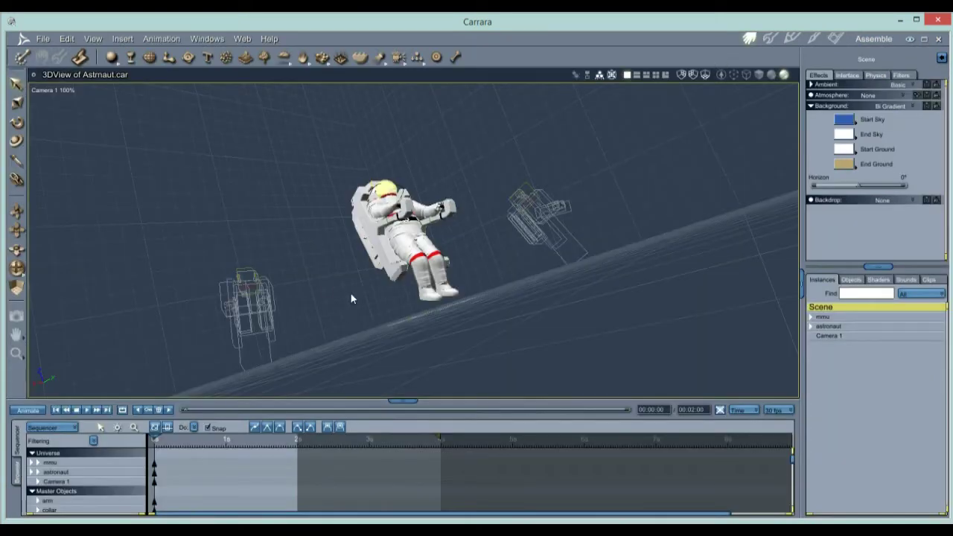
{"action": "left_click", "coordinate": [92, 39]}
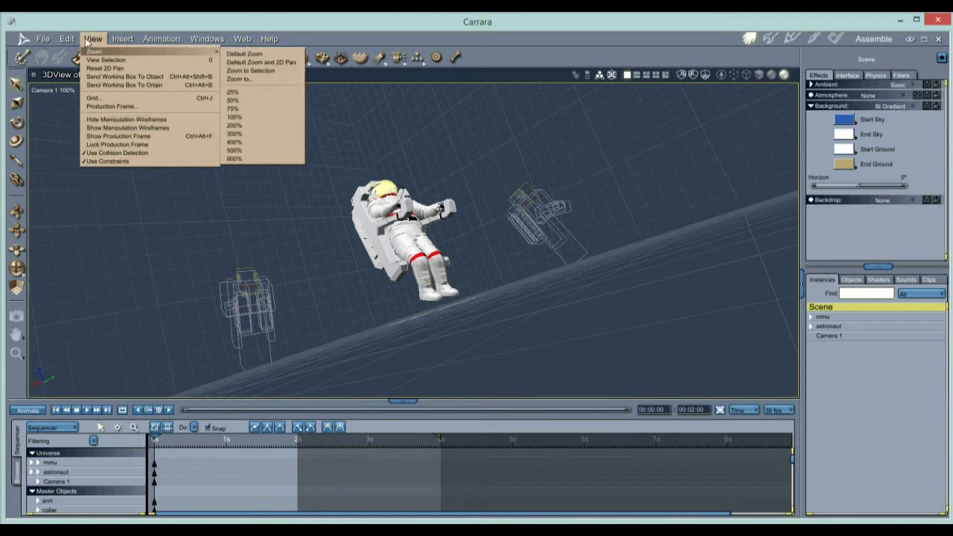
{"action": "left_click", "coordinate": [128, 144]}
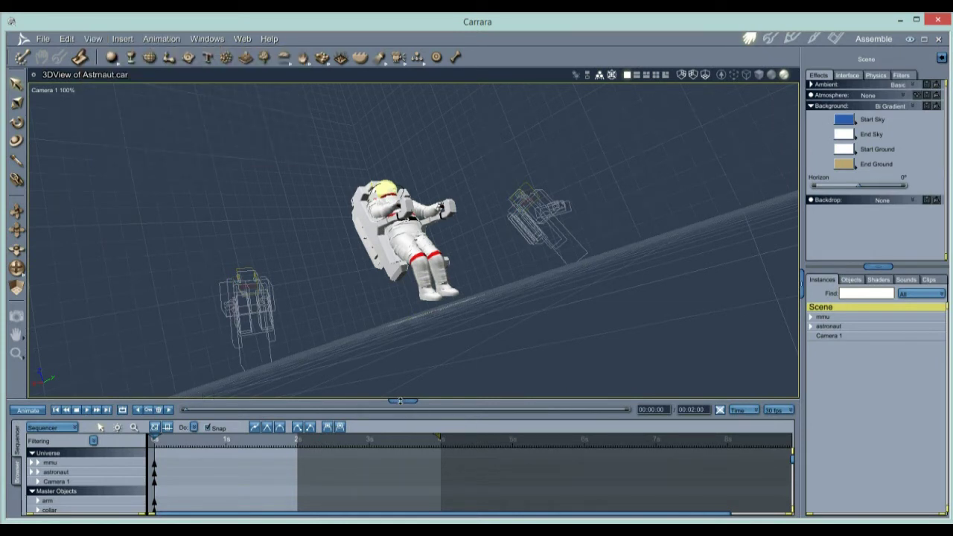
{"action": "left_click_drag", "start_coordinate": [400, 401], "coordinate": [402, 435]}
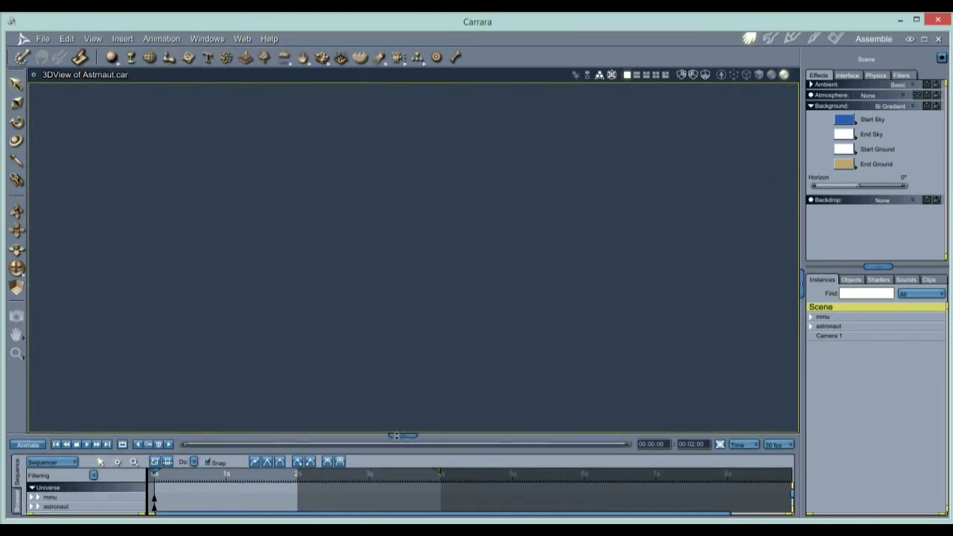
Show and lock the production frame, then orbit Camera 1 to face the astronaut.
{"action": "left_click", "coordinate": [93, 38]}
{"action": "left_click", "coordinate": [118, 143]}
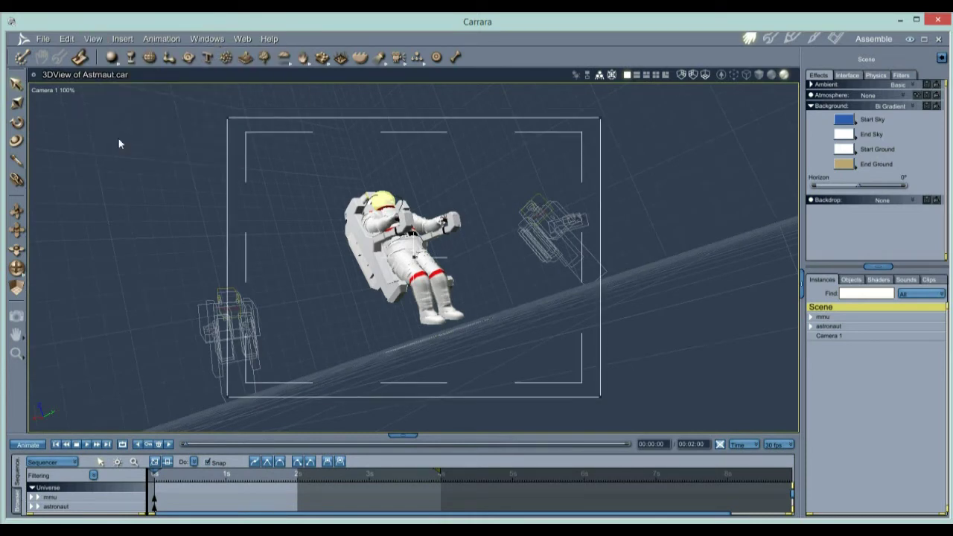
{"action": "left_click", "coordinate": [92, 39]}
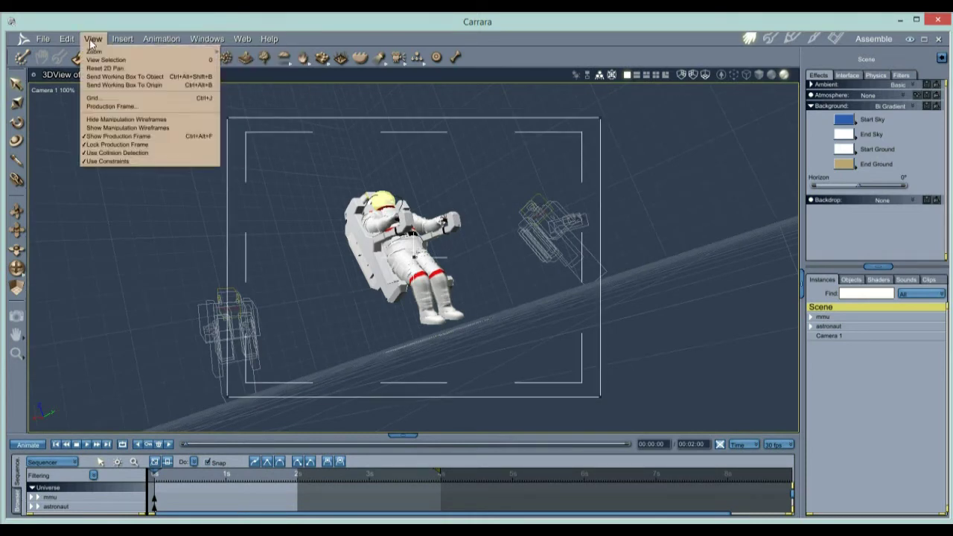
{"action": "left_click", "coordinate": [116, 145]}
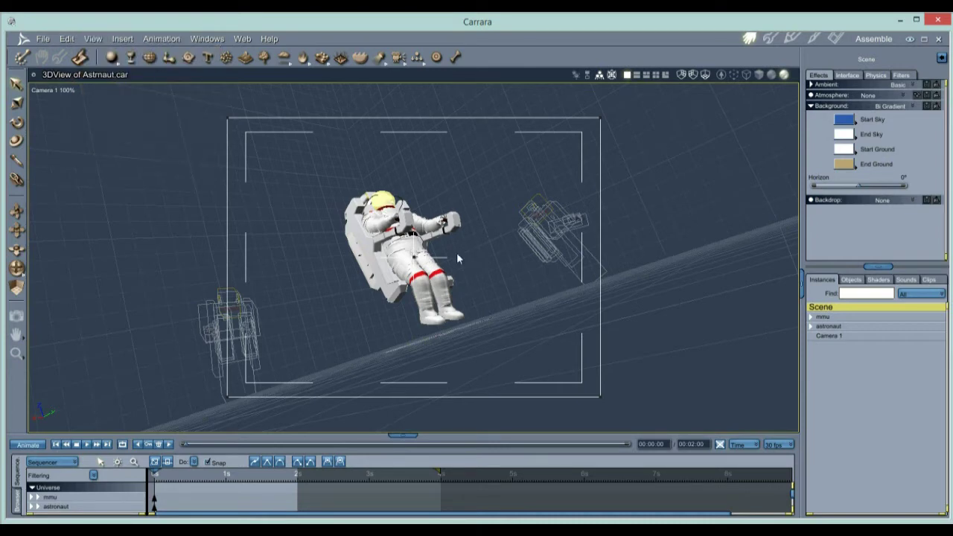
{"action": "left_click_drag", "start_coordinate": [428, 261], "coordinate": [393, 268]}
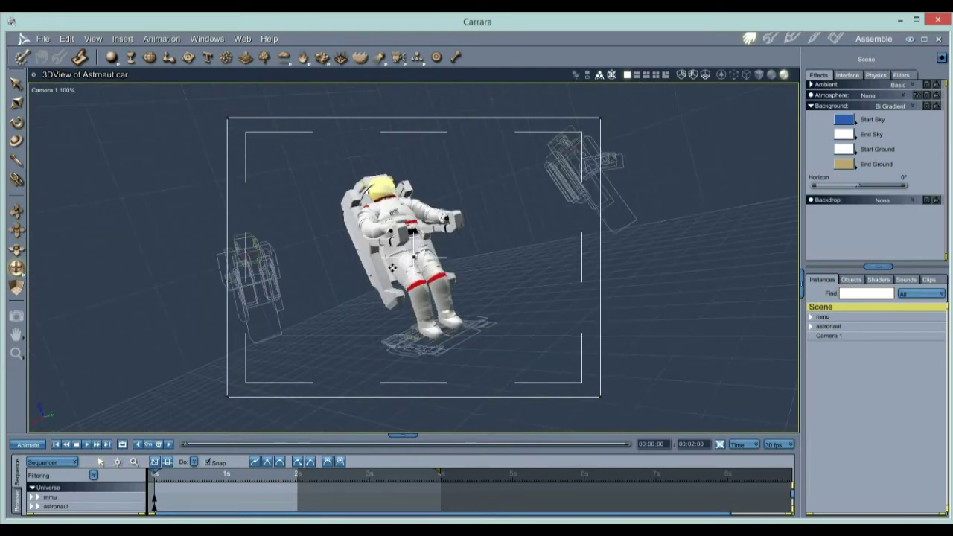
{"action": "left_click", "coordinate": [403, 235]}
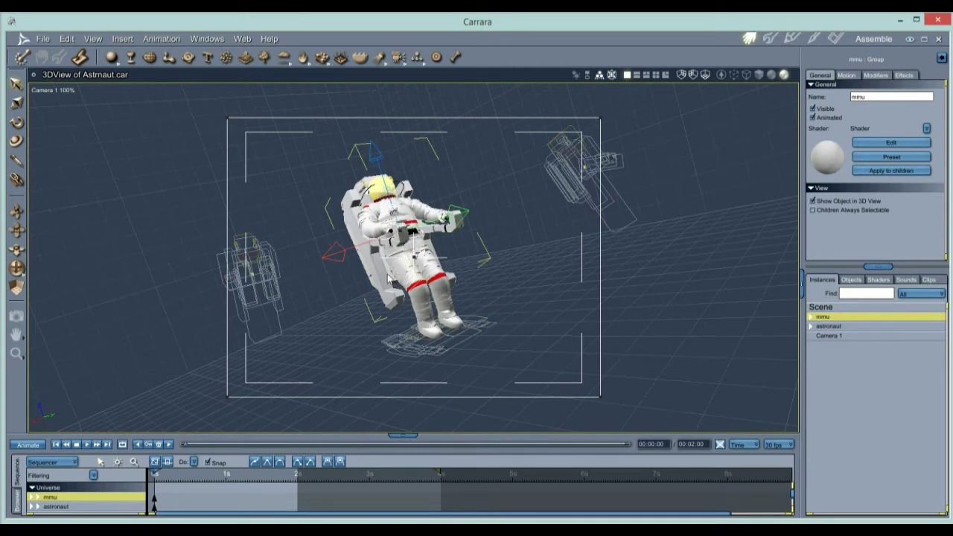
Rotate Camera 1 until the astronaut stands upright, front-on and centred in the production frame.
{"action": "middle_click_drag", "start_coordinate": [356, 221], "coordinate": [323, 298]}
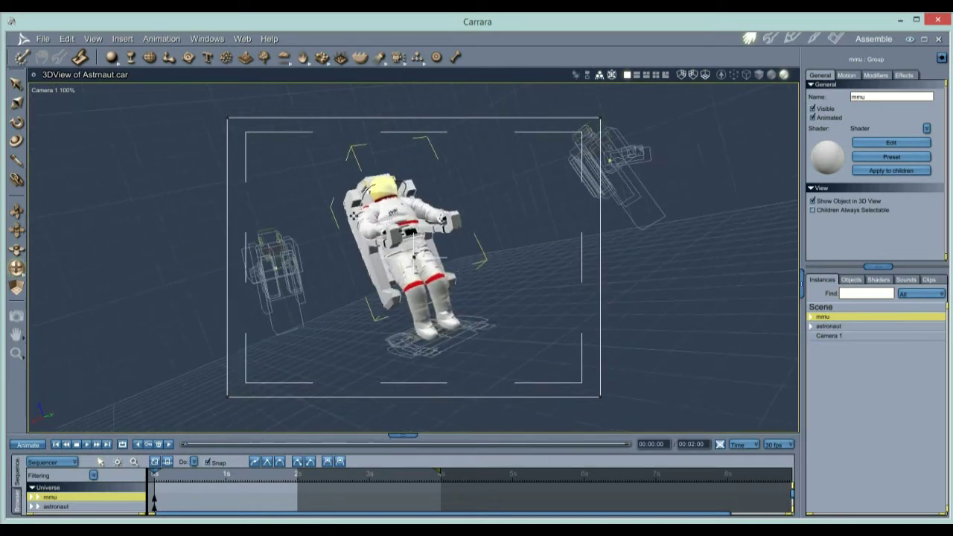
{"action": "left_click", "coordinate": [16, 268]}
{"action": "left_click_drag", "start_coordinate": [262, 224], "coordinate": [287, 215]}
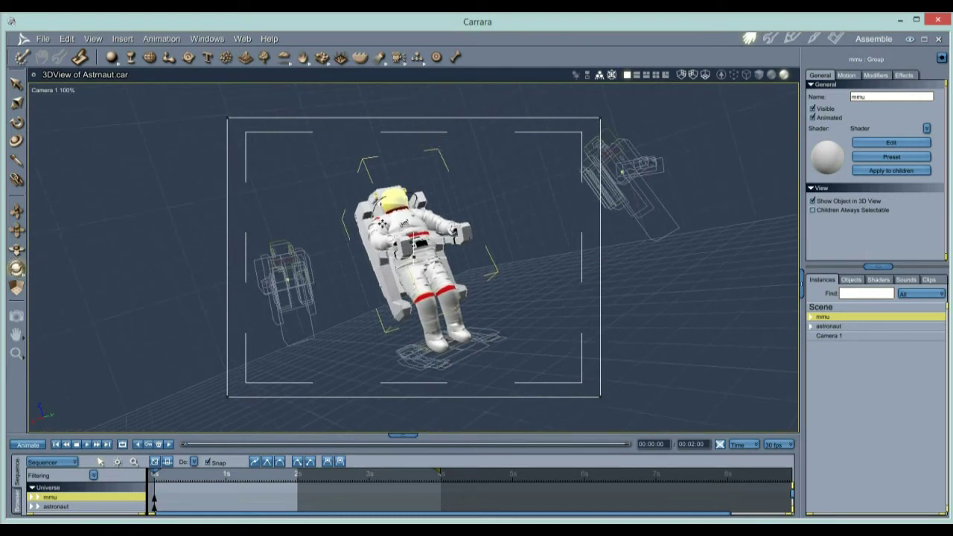
{"action": "left_click_drag", "start_coordinate": [381, 224], "coordinate": [412, 223]}
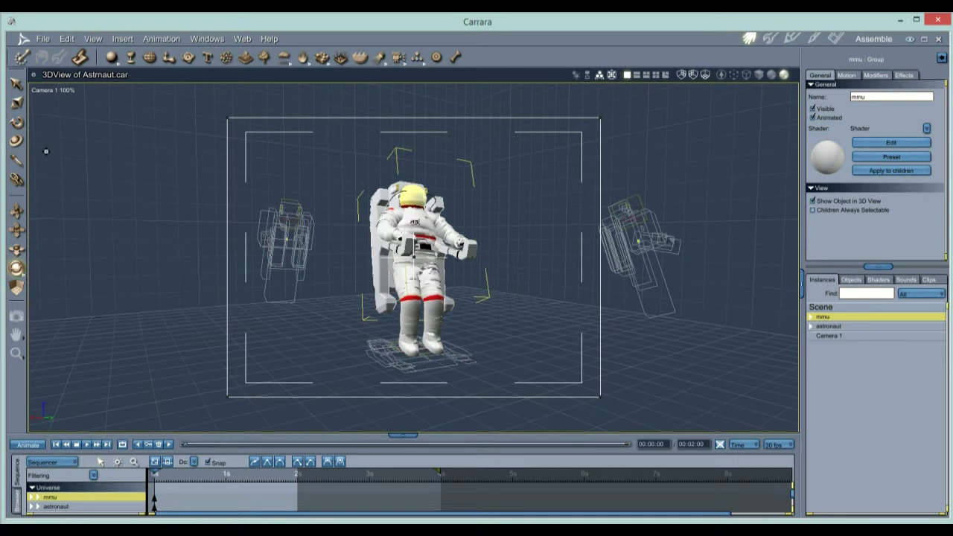
{"action": "left_click", "coordinate": [406, 245]}
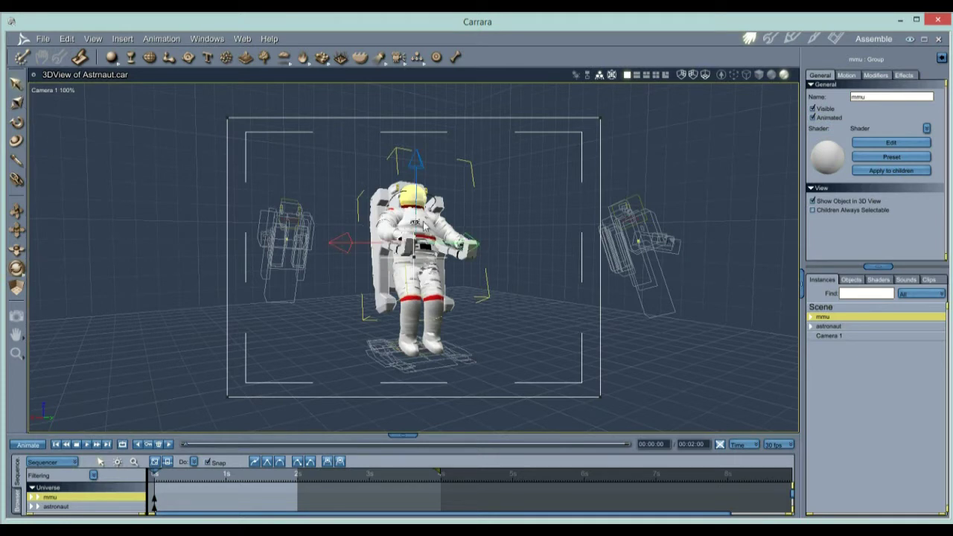
{"action": "left_click", "coordinate": [829, 328]}
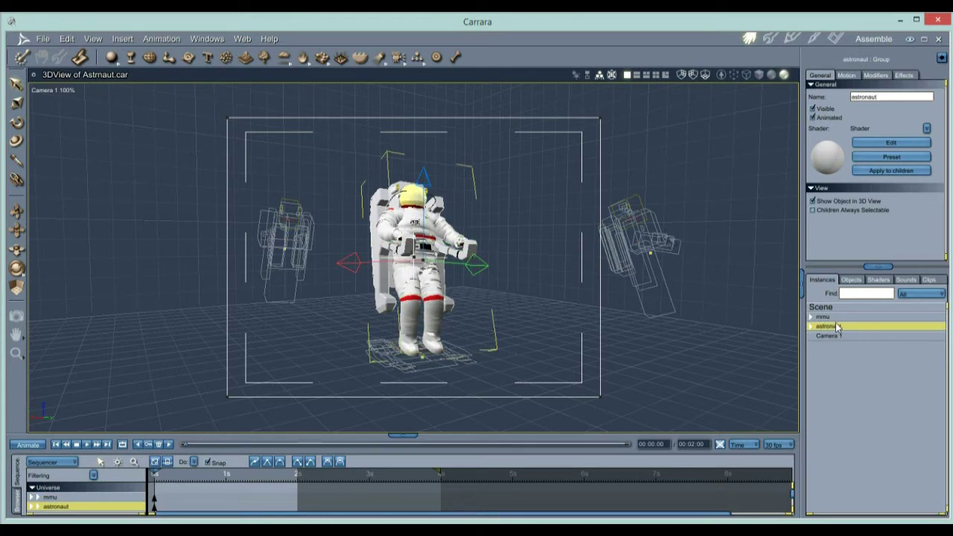
Add a Spin modifier to the astronaut (1.00 cycles/sec, 0 to 3600 sec) and scrub to preview it.
{"action": "left_click", "coordinate": [877, 76]}
{"action": "left_click", "coordinate": [870, 85]}
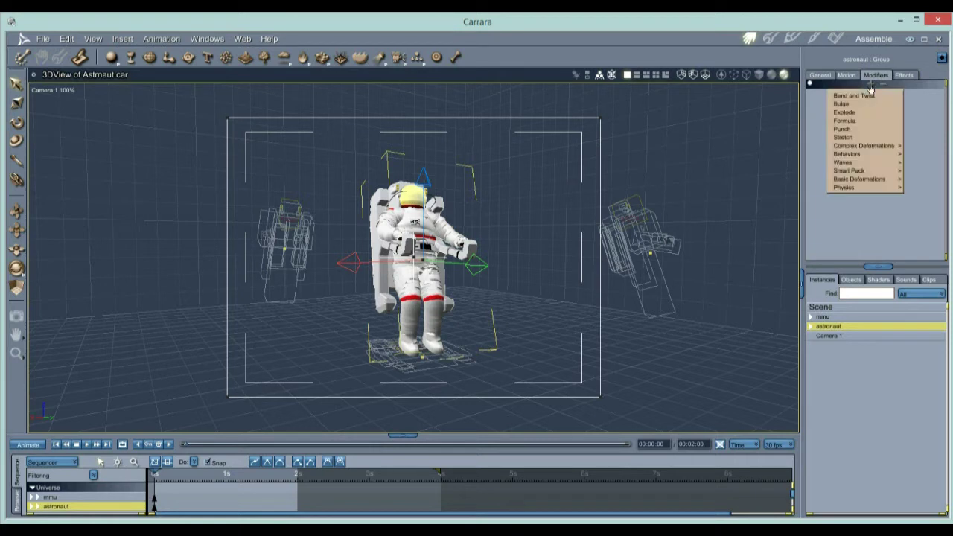
{"action": "mouse_move", "coordinate": [882, 155]}
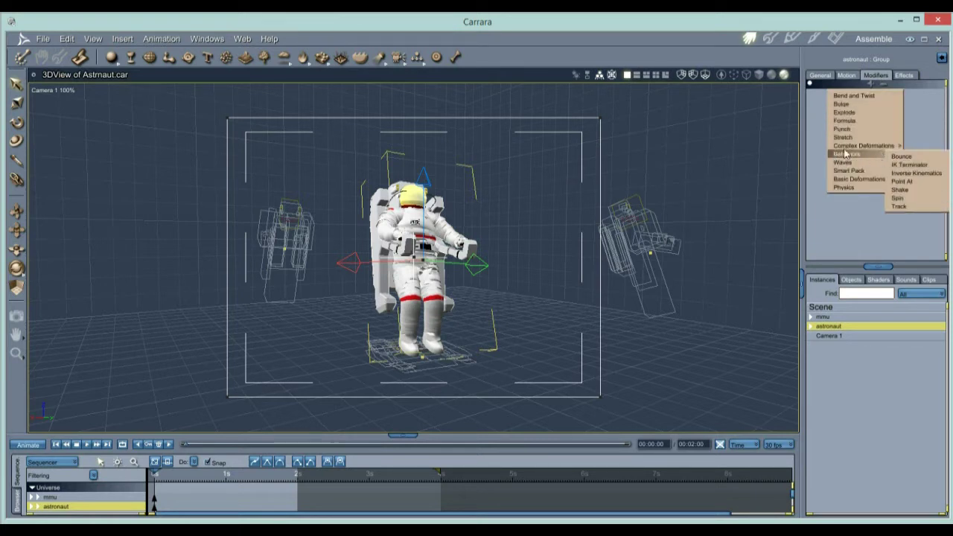
{"action": "left_click", "coordinate": [899, 199]}
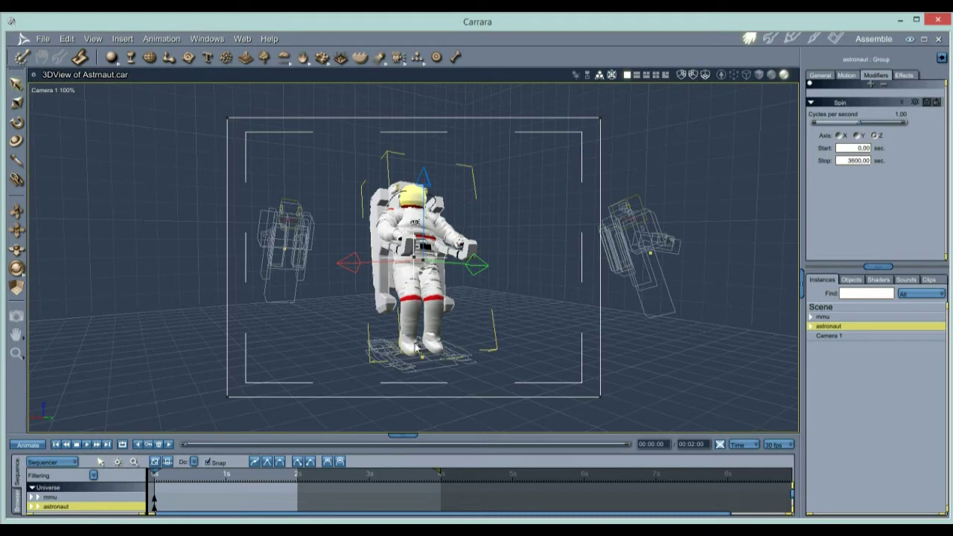
{"action": "left_click_drag", "start_coordinate": [188, 445], "coordinate": [161, 445]}
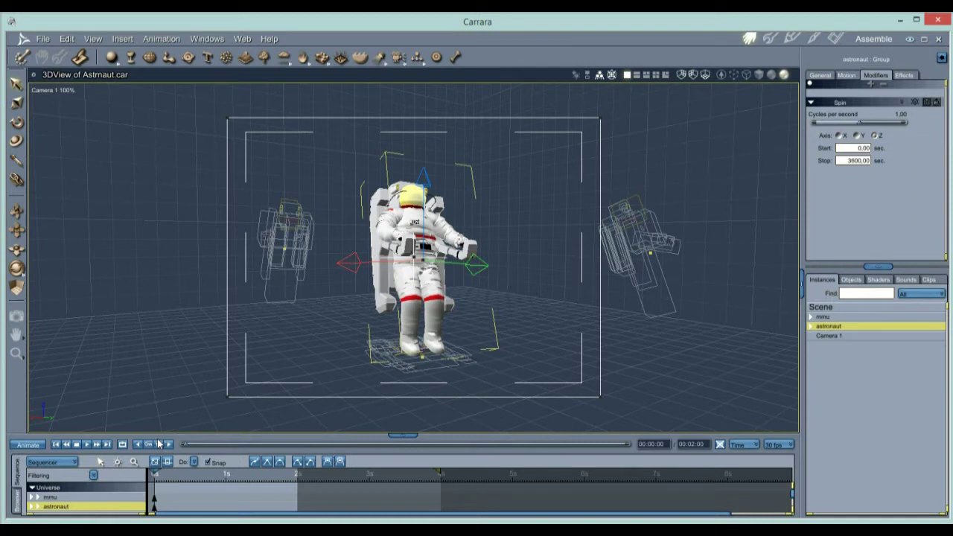
{"action": "left_click", "coordinate": [823, 317]}
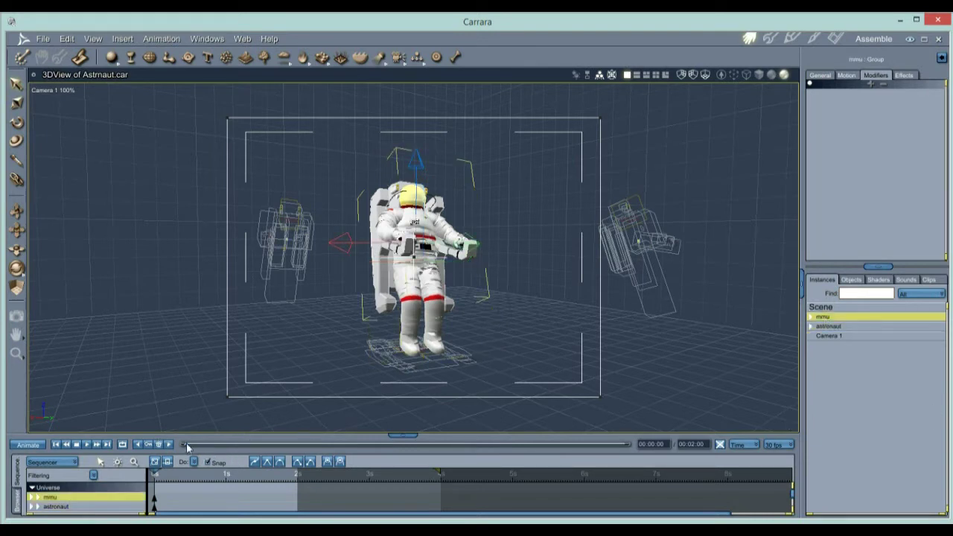
{"action": "mouse_move", "coordinate": [187, 448]}
{"action": "left_mouse_down"}
{"action": "mouse_move", "coordinate": [212, 446]}
{"action": "mouse_move", "coordinate": [184, 444]}
{"action": "left_mouse_up"}
{"action": "left_click", "coordinate": [826, 327]}
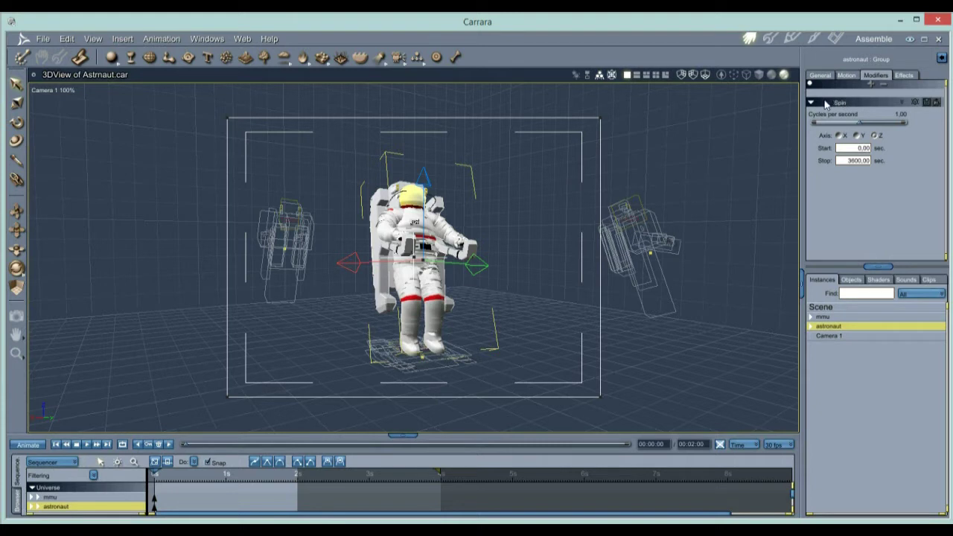
Remove the Spin modifier from the astronaut.
{"action": "left_click", "coordinate": [883, 84]}
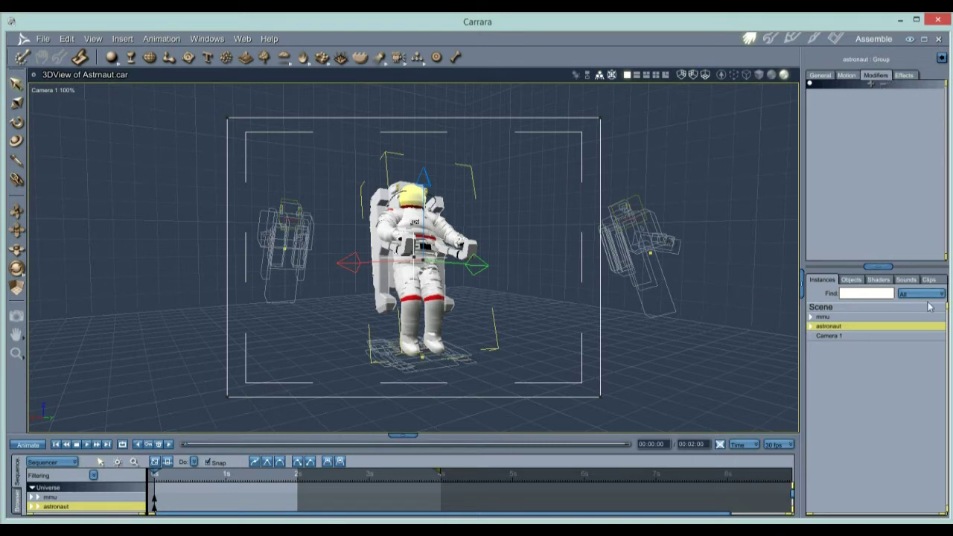
{"action": "left_click", "coordinate": [835, 336]}
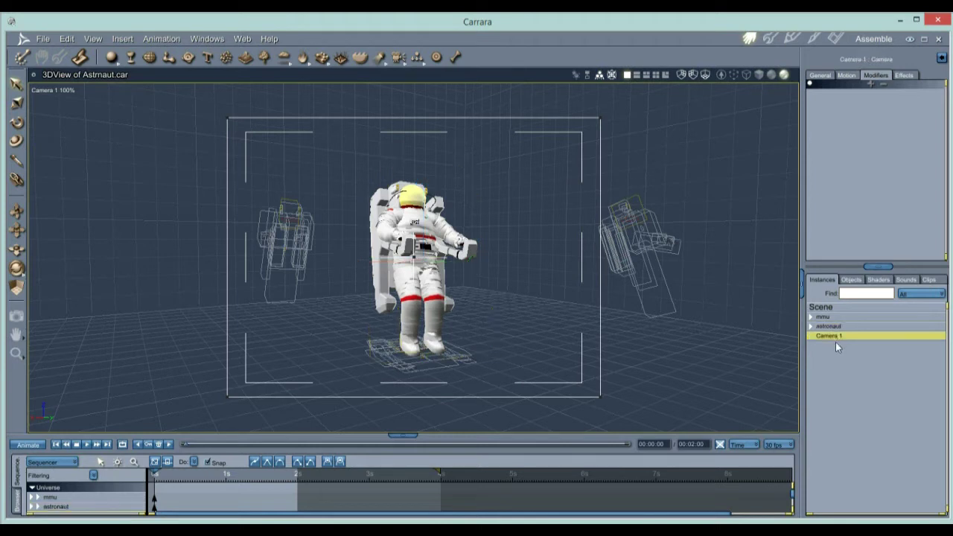
{"action": "left_click", "coordinate": [838, 327]}
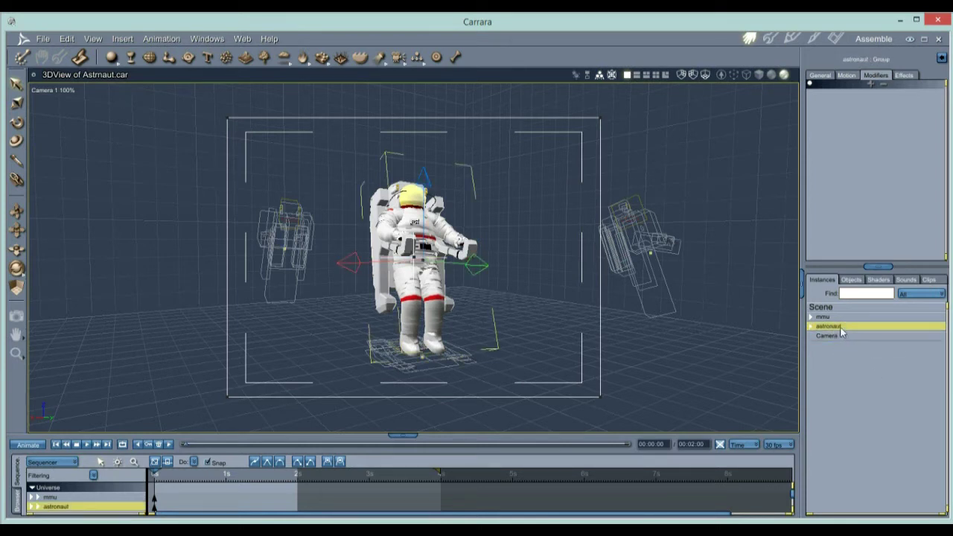
{"action": "left_click", "coordinate": [839, 318]}
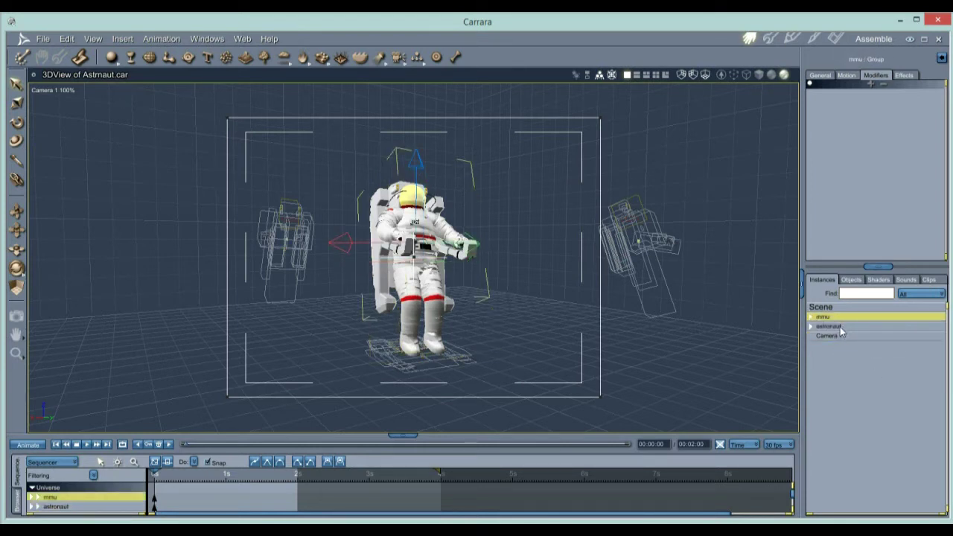
{"action": "left_click", "coordinate": [842, 327]}
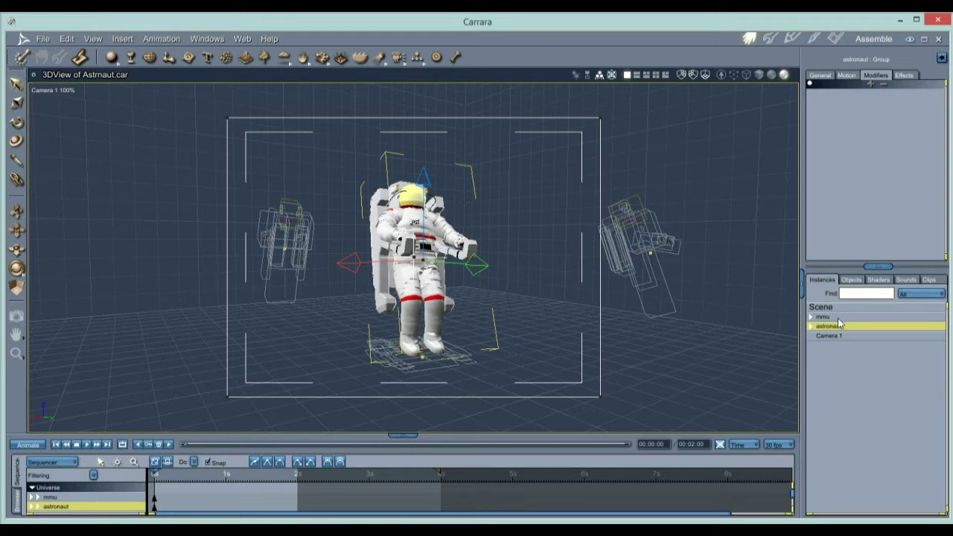
Select the mmu and astronaut together and combine them into one Group with Ctrl+G.
{"action": "left_click", "coordinate": [841, 318]}
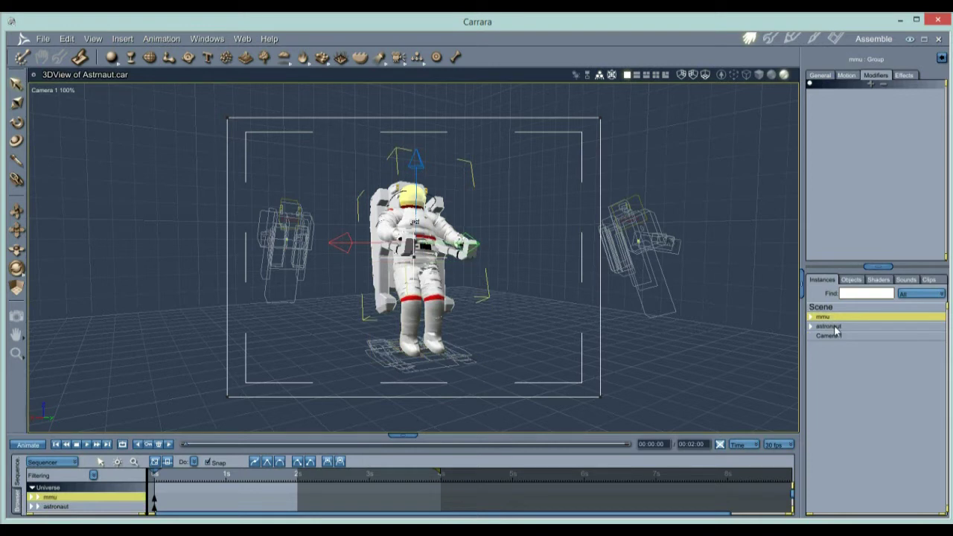
{"action": "left_click", "coordinate": [836, 328], "text": "shift"}
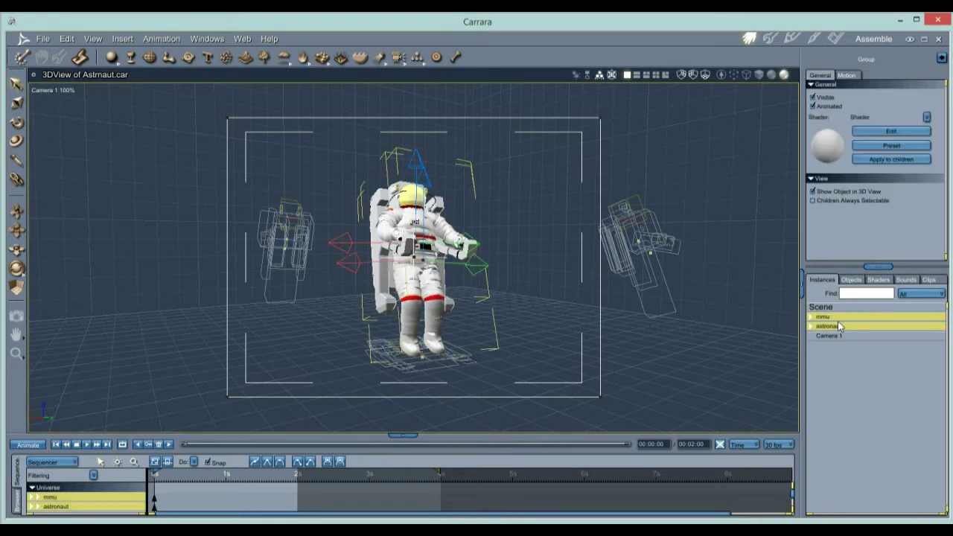
{"action": "key", "text": "ctrl+g"}
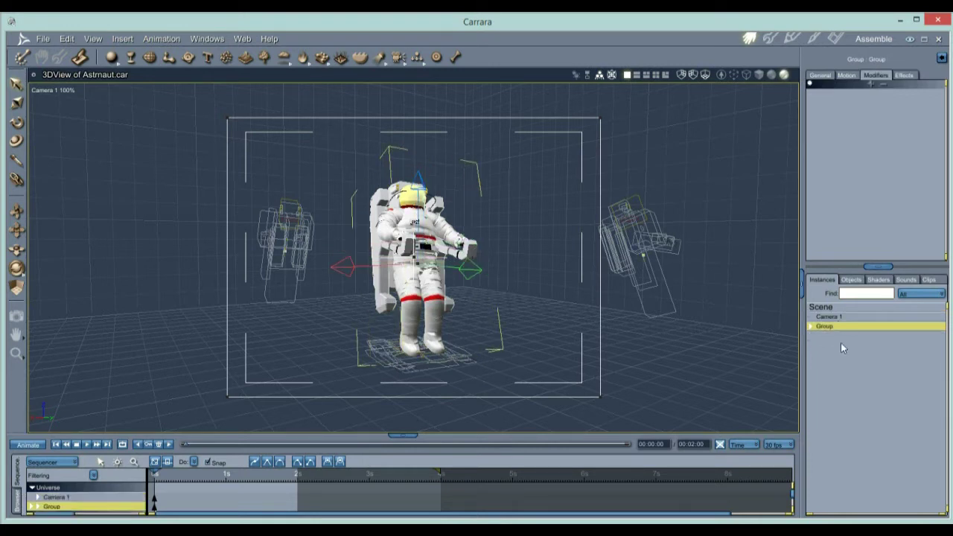
Collapse the Group and give it a Behaviors > Spin modifier.
{"action": "left_click", "coordinate": [812, 328]}
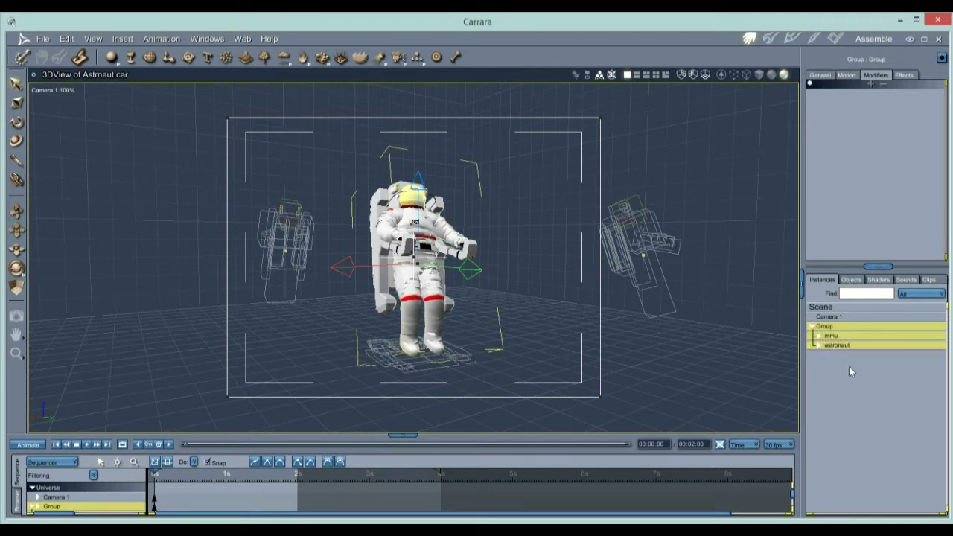
{"action": "left_click", "coordinate": [814, 328]}
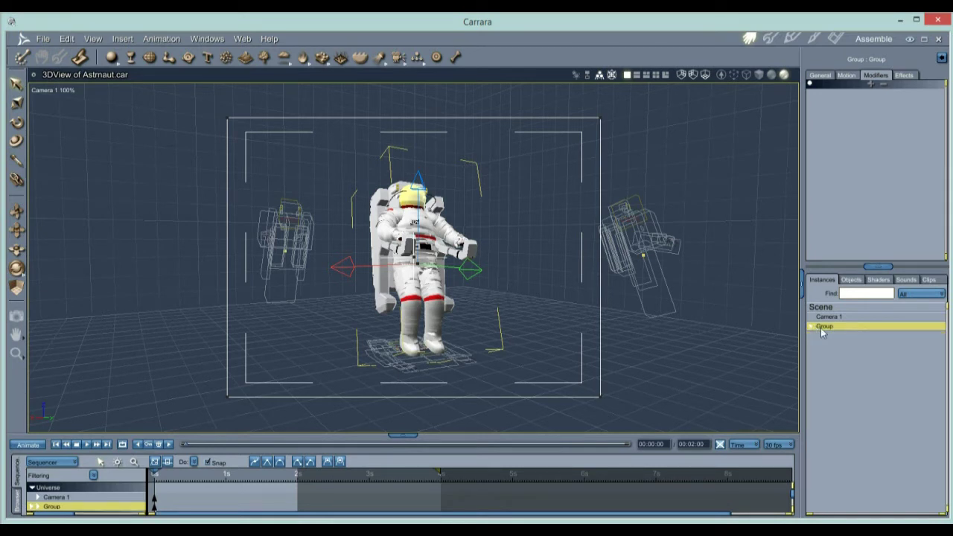
{"action": "left_click", "coordinate": [870, 84]}
{"action": "mouse_move", "coordinate": [851, 152]}
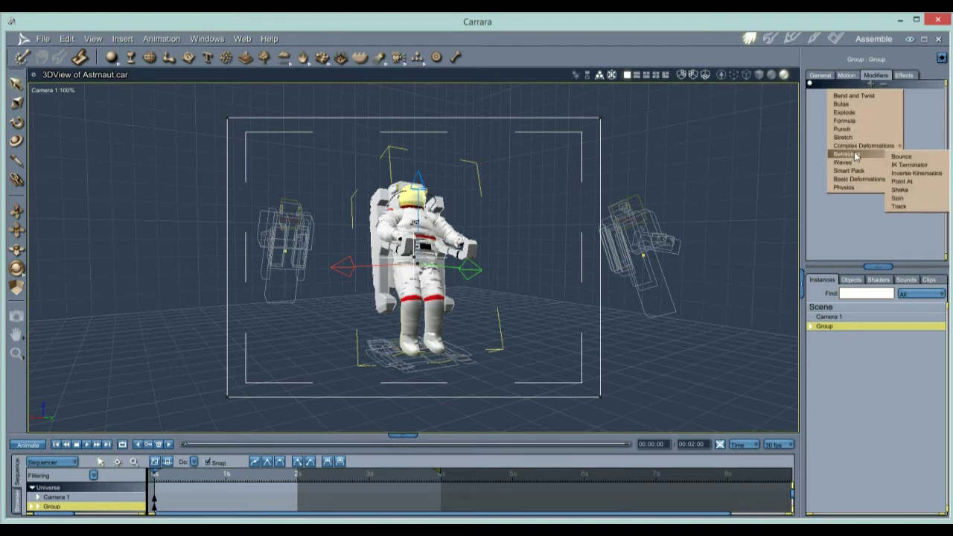
{"action": "left_click", "coordinate": [917, 200]}
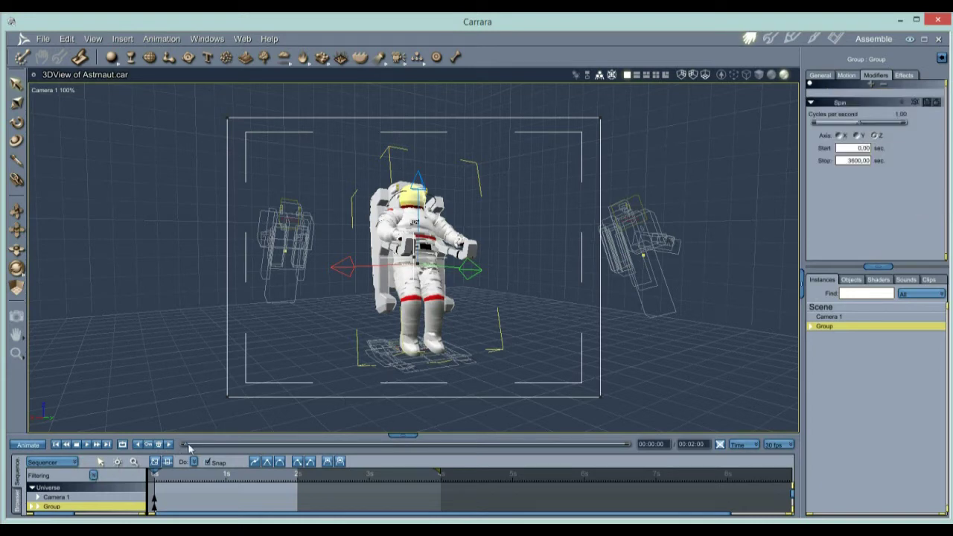
Scrub and play the timeline to preview the group spinning at 1 cycle per second.
{"action": "left_click_drag", "start_coordinate": [184, 445], "coordinate": [198, 447]}
{"action": "key", "text": "space"}
{"action": "left_click", "coordinate": [778, 445]}
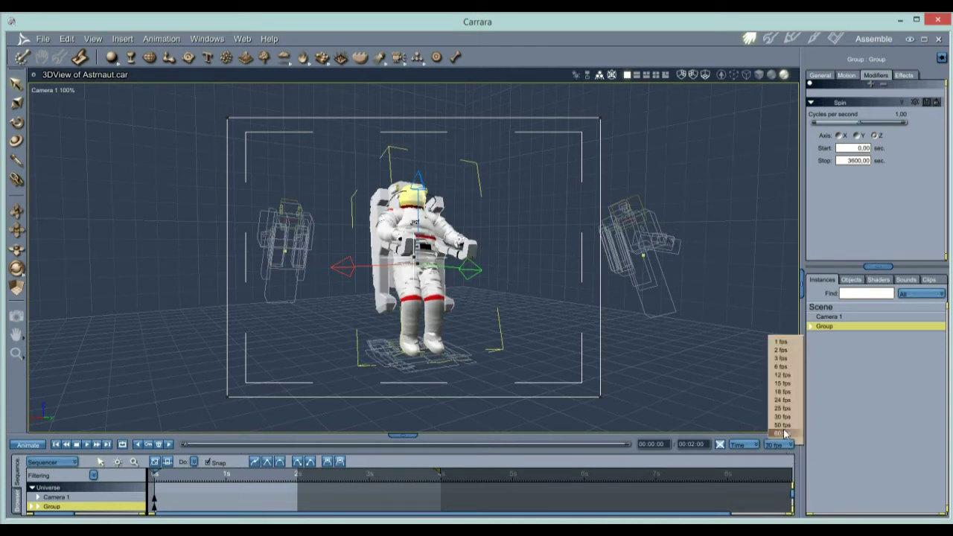
Keep the frame rate at 30 fps and set the animation end time to 4 seconds.
{"action": "left_click", "coordinate": [785, 415]}
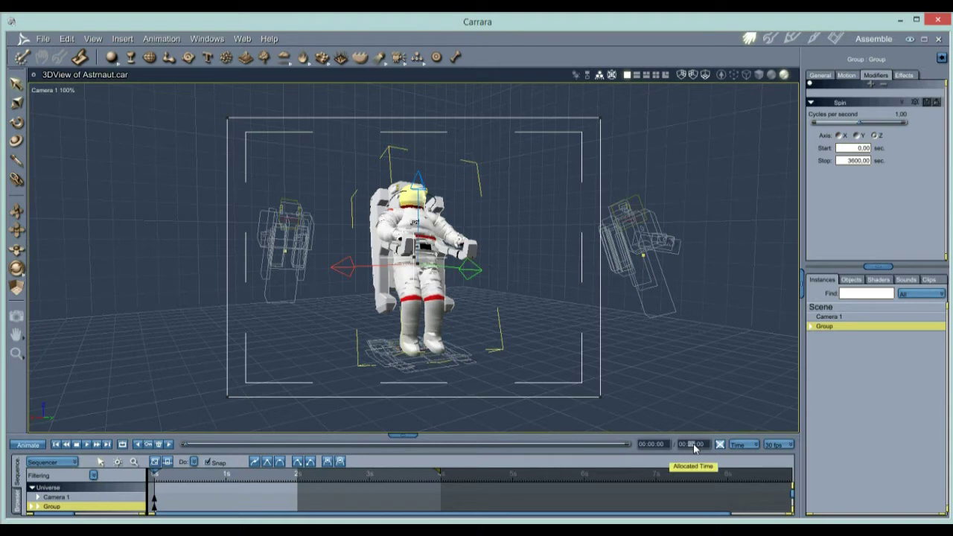
{"action": "type", "text": "4"}
{"action": "key", "text": "Return"}
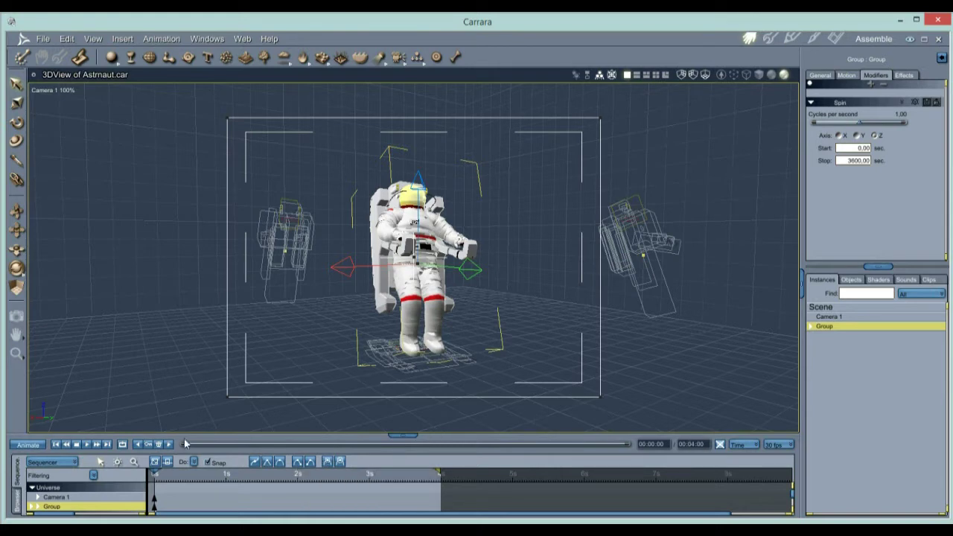
Raise the Group's spin to 25 cycles per second, then deselect the group.
{"action": "mouse_move", "coordinate": [187, 444]}
{"action": "left_mouse_down"}
{"action": "mouse_move", "coordinate": [637, 439]}
{"action": "mouse_move", "coordinate": [169, 442]}
{"action": "left_mouse_up"}
{"action": "left_click", "coordinate": [902, 114]}
{"action": "type", "text": "5"}
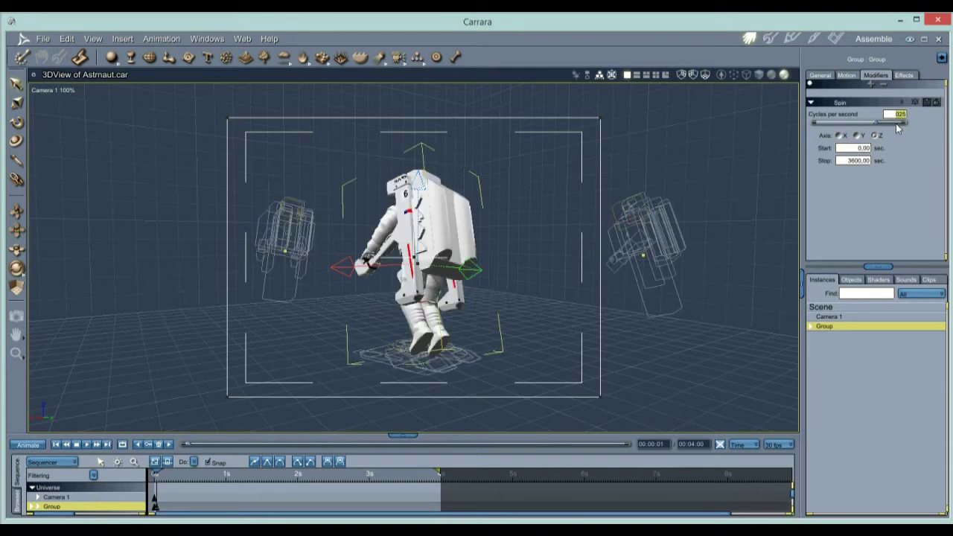
{"action": "key", "text": "Return"}
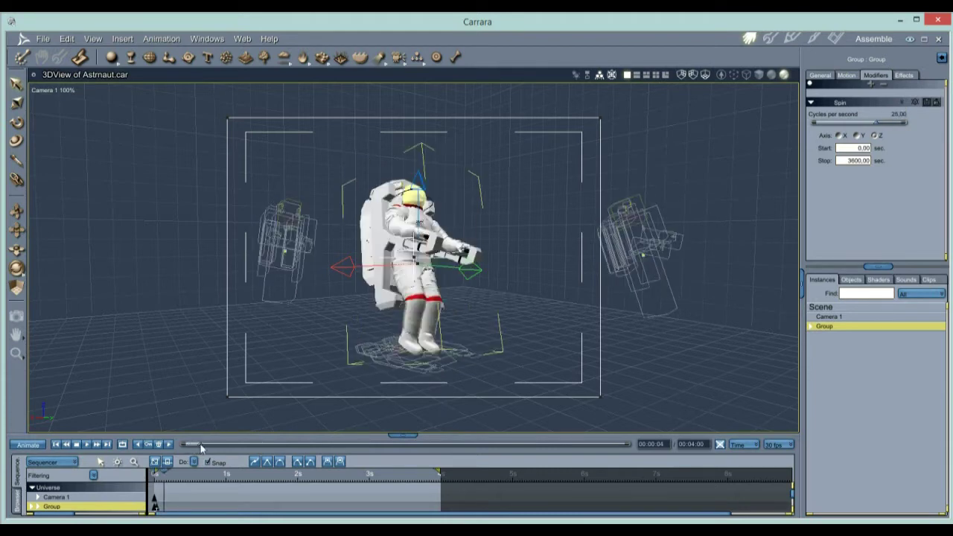
{"action": "left_click", "coordinate": [157, 508]}
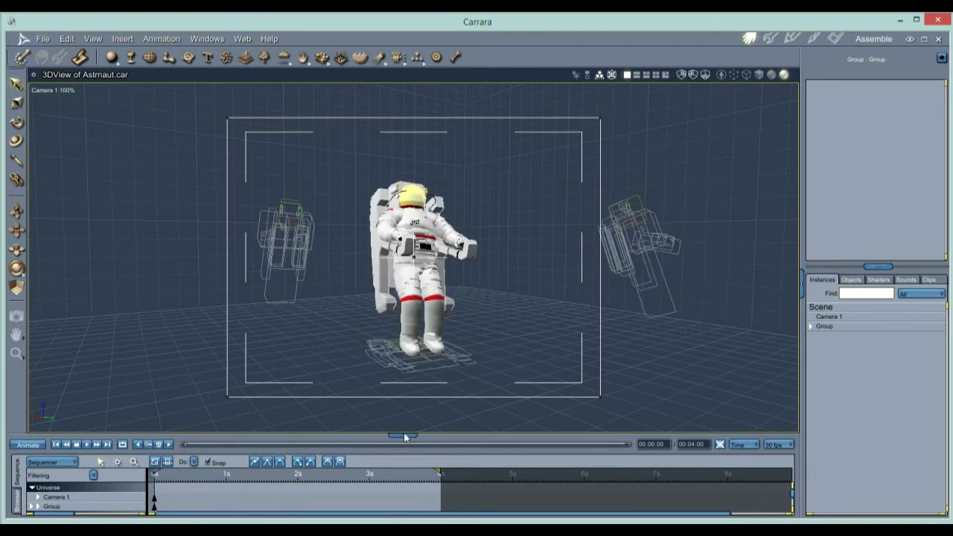
Enlarge the sequencer and re-enter the Group's spin rate, leaving it at 1.00 cycles per second.
{"action": "left_click_drag", "start_coordinate": [403, 436], "coordinate": [402, 356]}
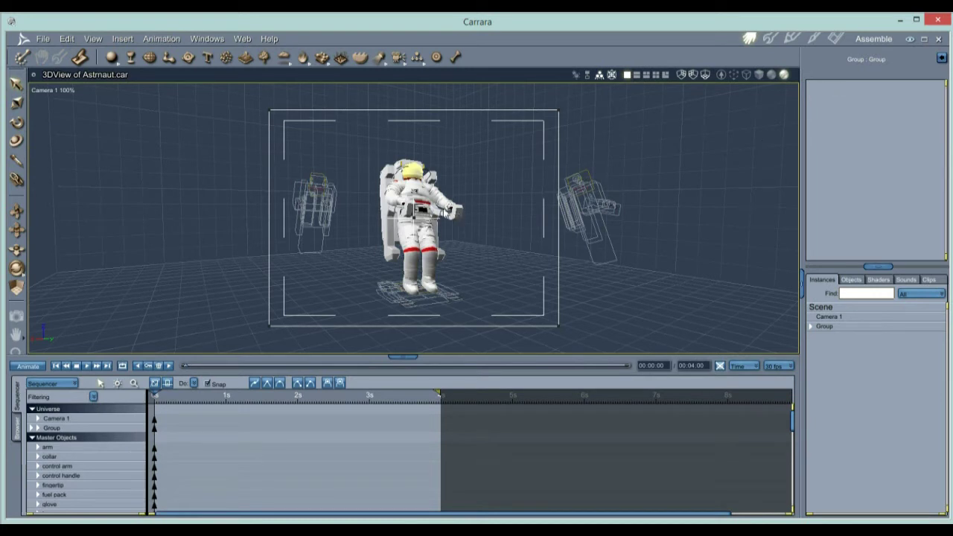
{"action": "left_click", "coordinate": [446, 213]}
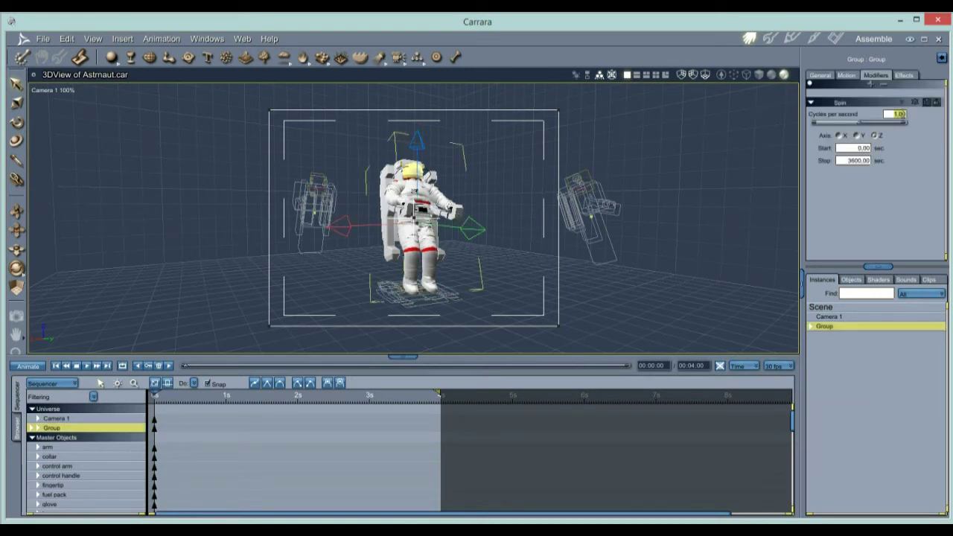
{"action": "key", "text": "BackSpace"}
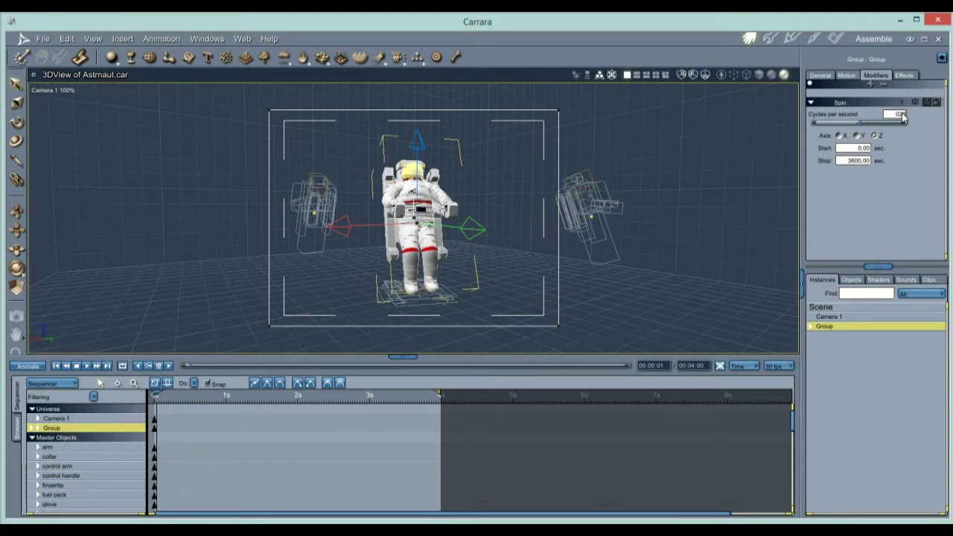
{"action": "type", "text": "0.25"}
{"action": "key", "text": "Return"}
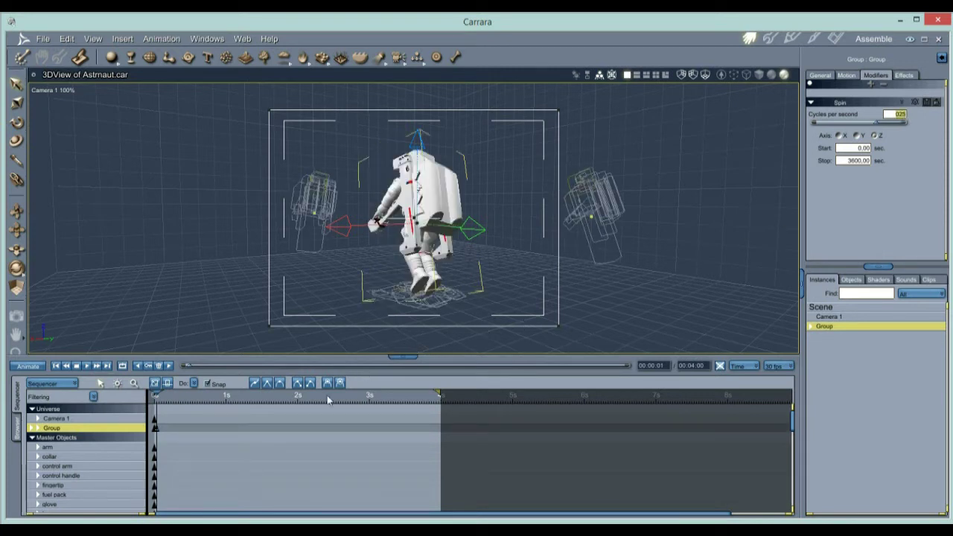
{"action": "left_click", "coordinate": [172, 432]}
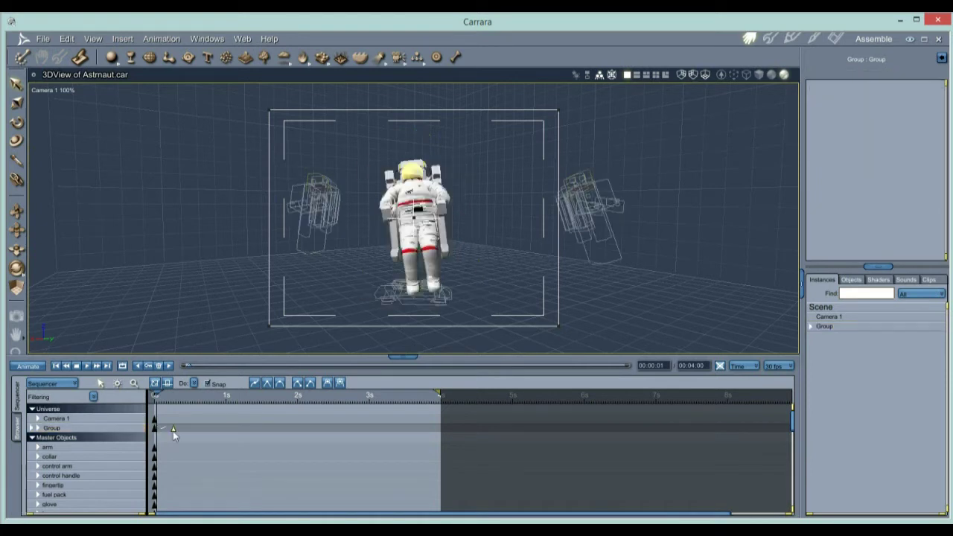
Shift the Group keyframe to about 2.8 s, preview the spin, and reselect the group.
{"action": "left_click_drag", "start_coordinate": [173, 430], "coordinate": [368, 431]}
{"action": "left_click_drag", "start_coordinate": [197, 364], "coordinate": [346, 365]}
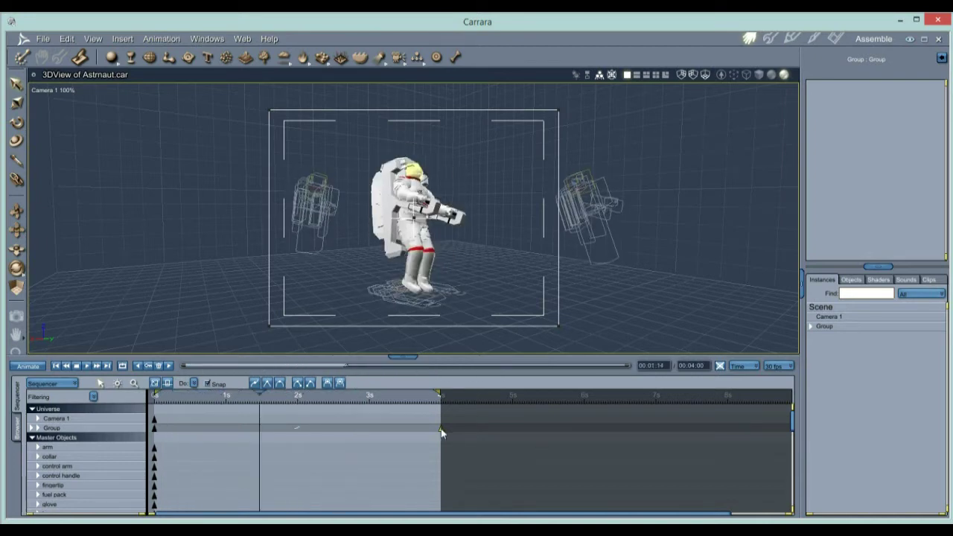
{"action": "left_click", "coordinate": [231, 366]}
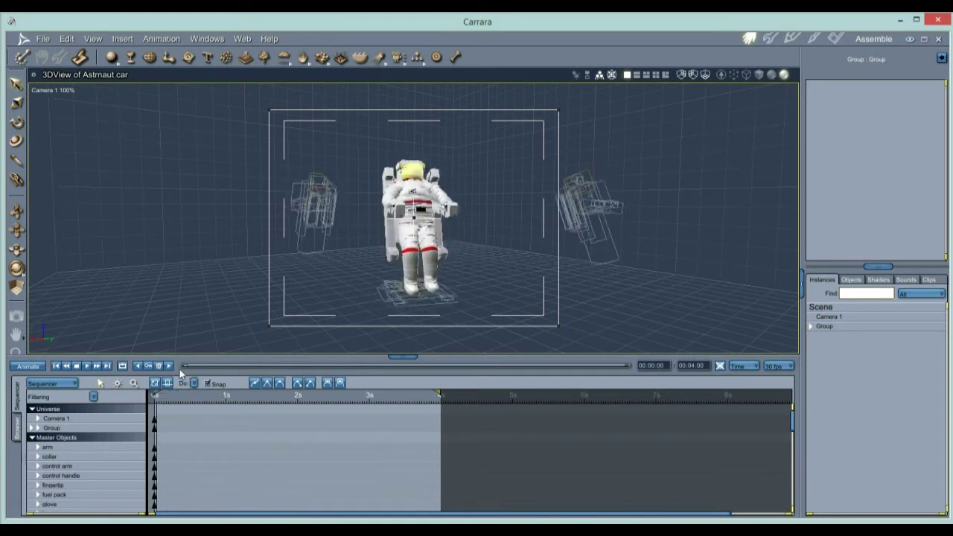
{"action": "left_click_drag", "start_coordinate": [184, 394], "coordinate": [143, 396]}
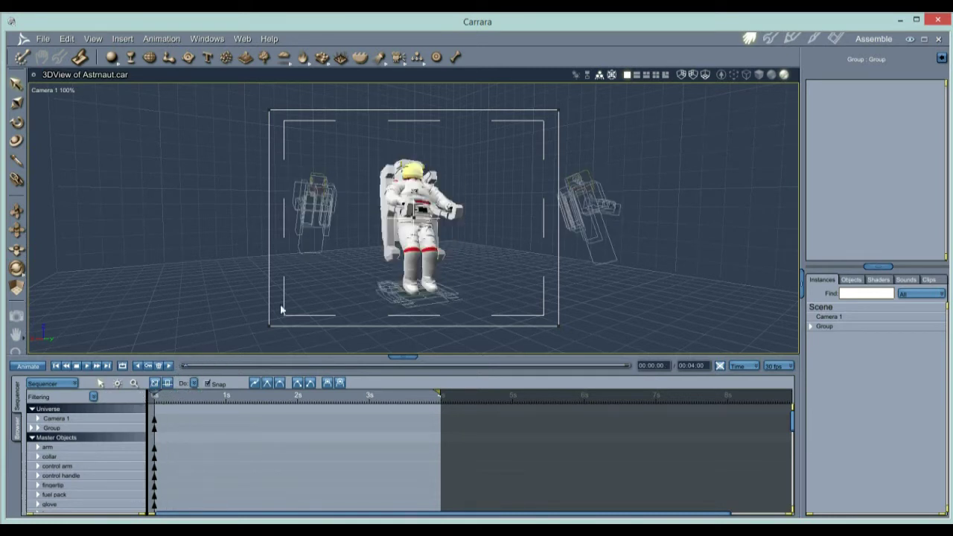
{"action": "left_click", "coordinate": [419, 213]}
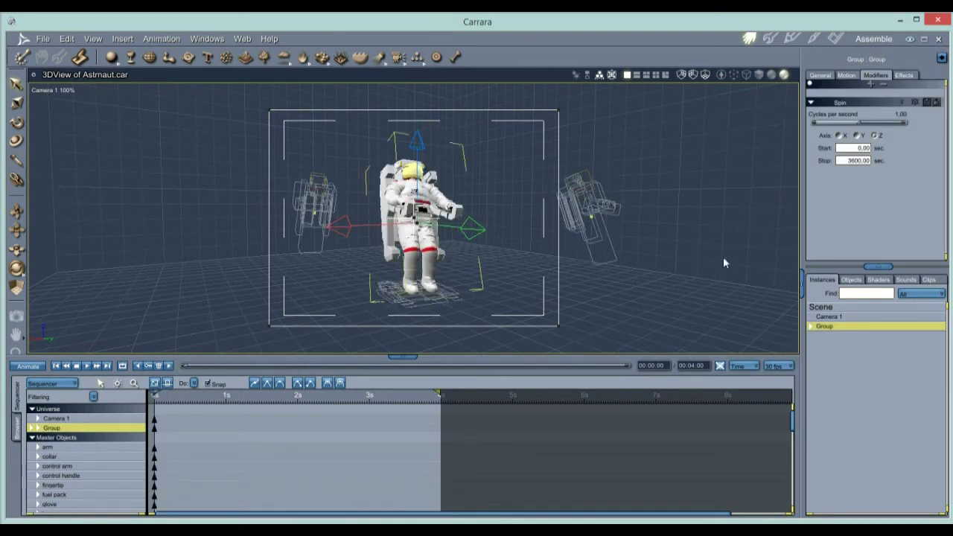
Enter 0.25 in the Spin modifier's Cycles per second field, resetting time to the start.
{"action": "double_click", "coordinate": [900, 114]}
{"action": "type", "text": "025"}
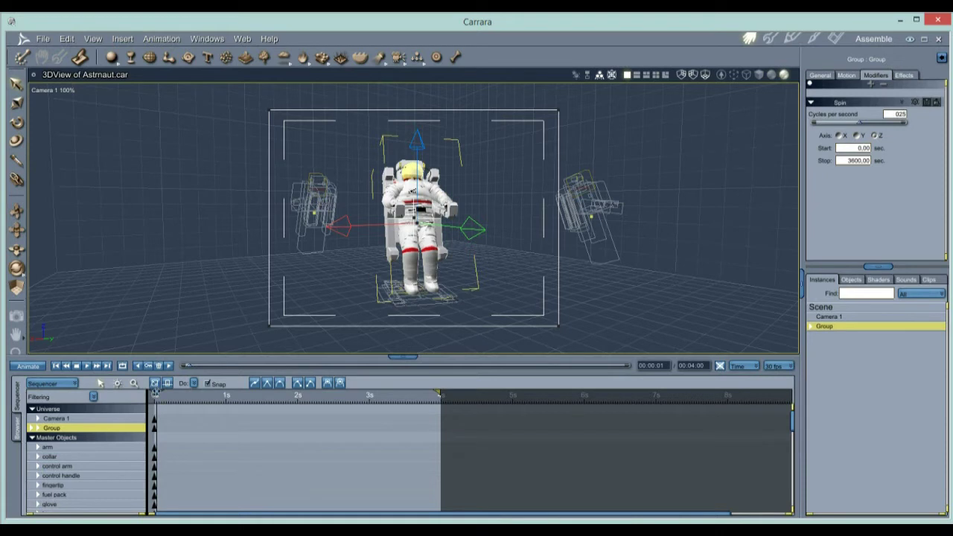
{"action": "left_click", "coordinate": [155, 393]}
{"action": "double_click", "coordinate": [897, 114]}
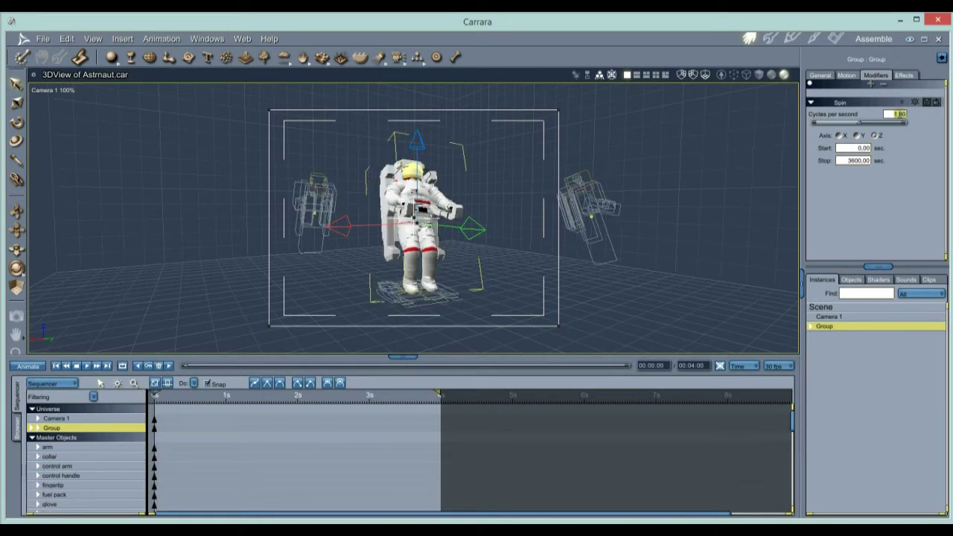
{"action": "type", "text": "0.25"}
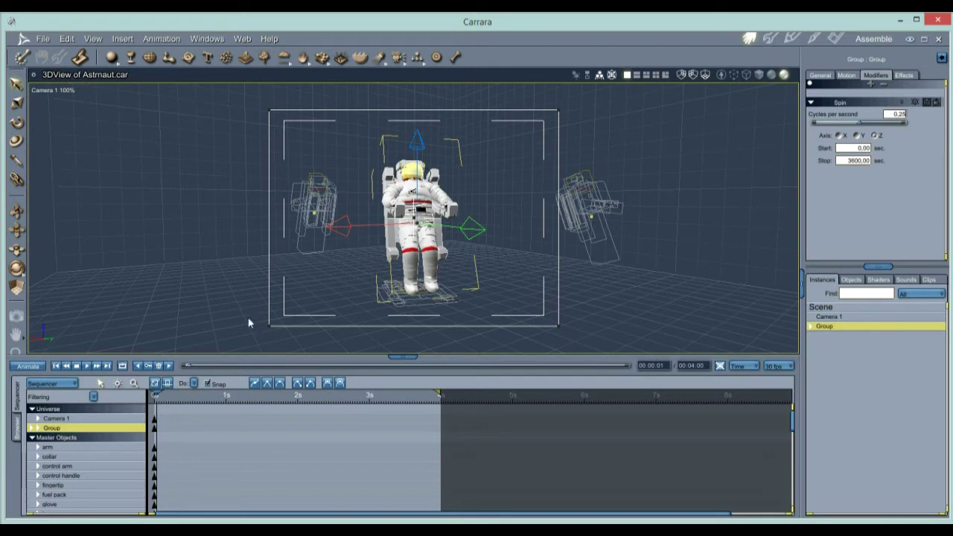
{"action": "left_click", "coordinate": [155, 392]}
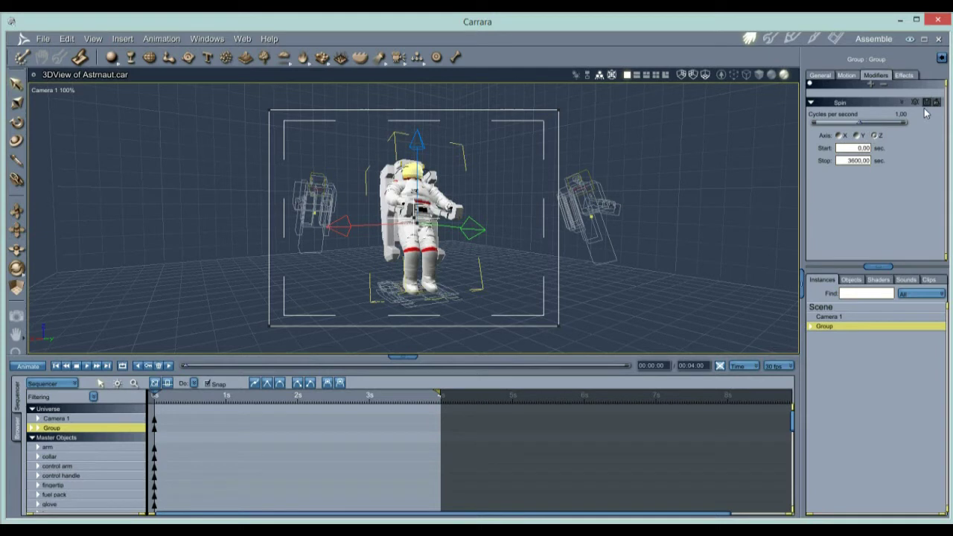
{"action": "left_click", "coordinate": [900, 114]}
{"action": "key", "text": "BackSpace"}
{"action": "type", "text": "0.25"}
{"action": "key", "text": "Return"}
{"action": "left_click", "coordinate": [173, 398]}
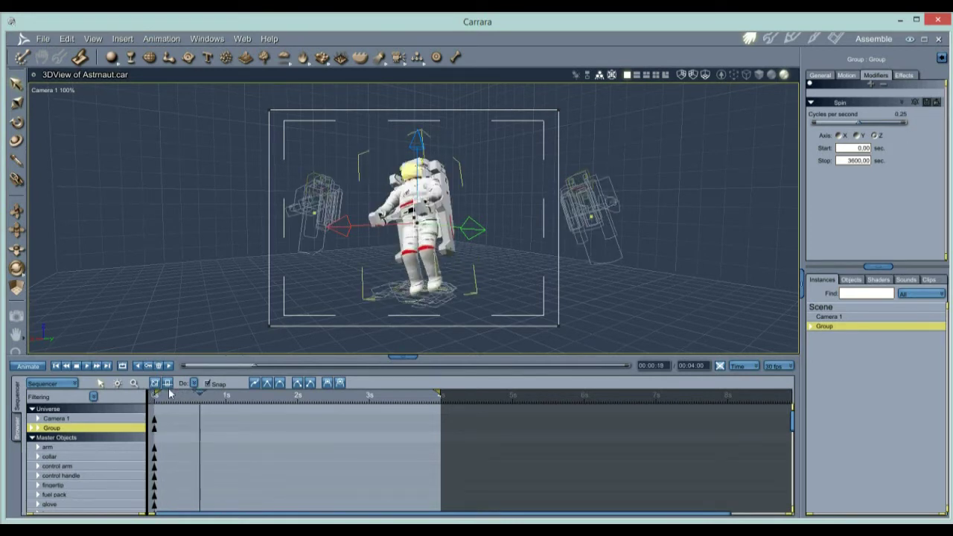
Preview the slow spin across the 4-second animation, then nudge Camera 1's view of the astronaut.
{"action": "left_click_drag", "start_coordinate": [201, 395], "coordinate": [153, 396]}
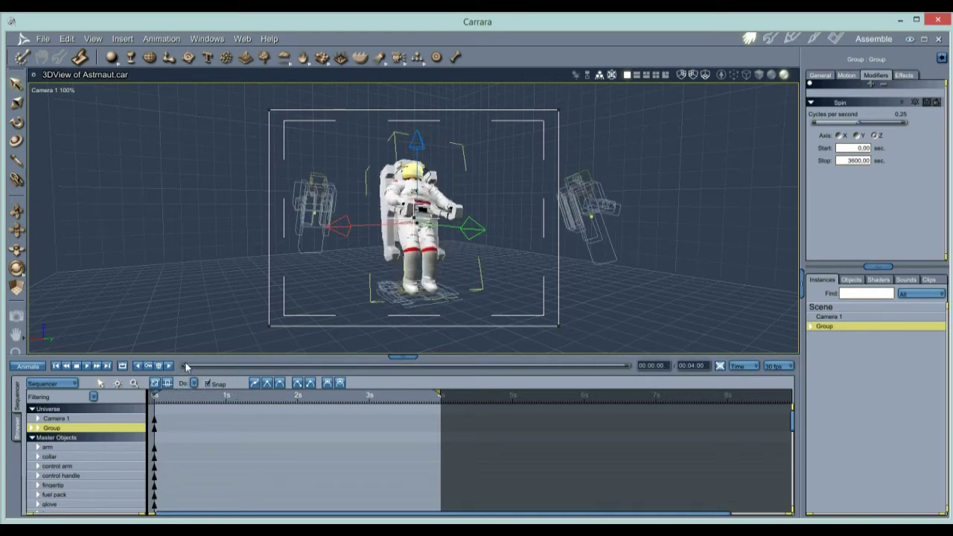
{"action": "left_click_drag", "start_coordinate": [186, 367], "coordinate": [644, 367]}
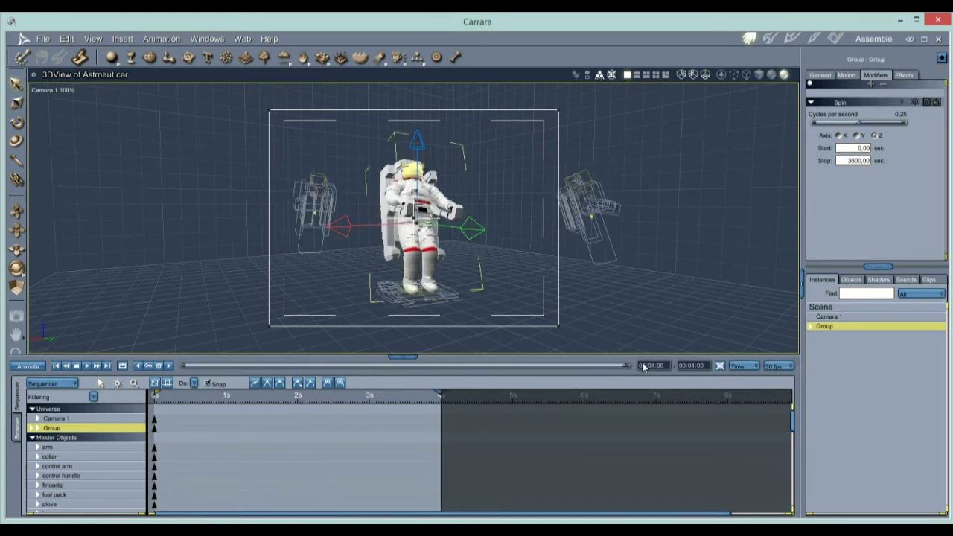
{"action": "left_click", "coordinate": [186, 367]}
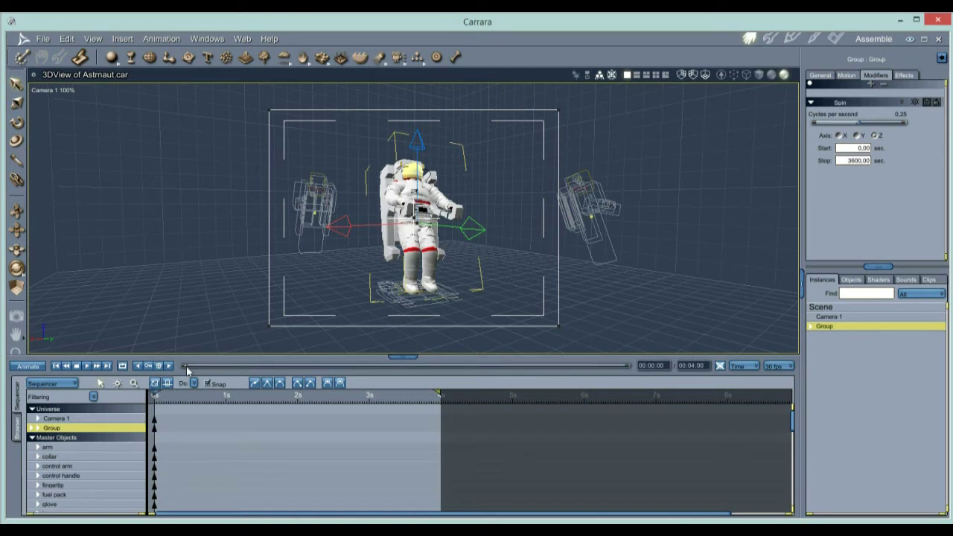
{"action": "left_click_drag", "start_coordinate": [186, 371], "coordinate": [639, 366]}
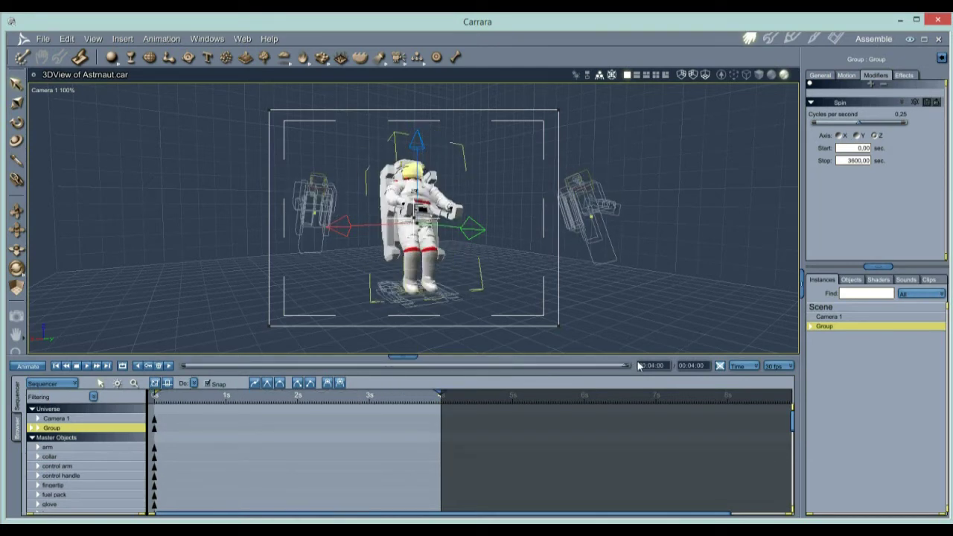
{"action": "left_click_drag", "start_coordinate": [639, 366], "coordinate": [170, 370]}
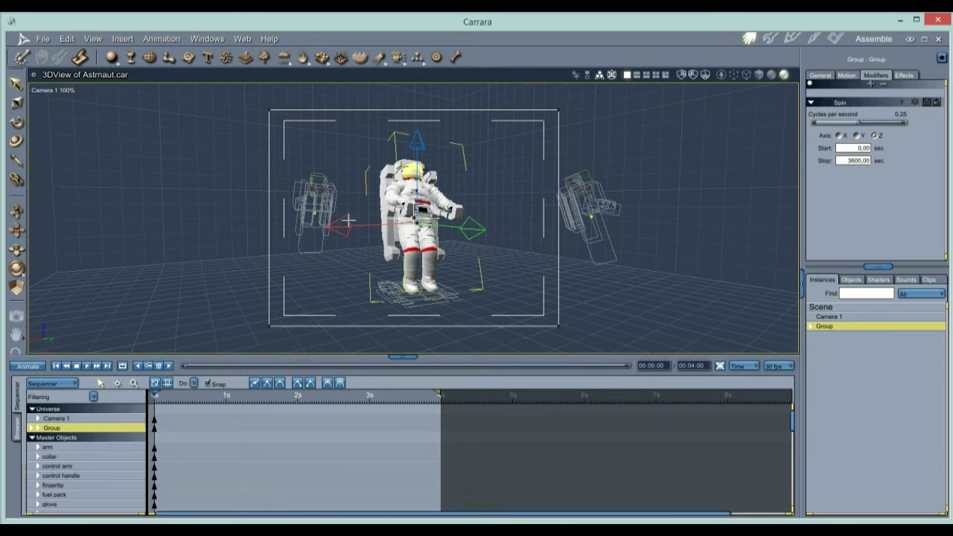
{"action": "key", "text": "r"}
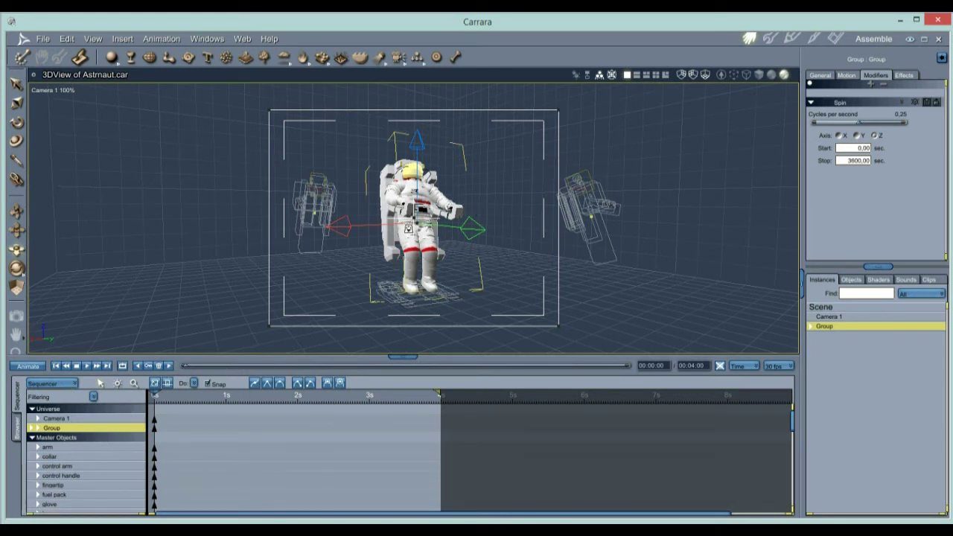
{"action": "left_click_drag", "start_coordinate": [409, 231], "coordinate": [414, 228]}
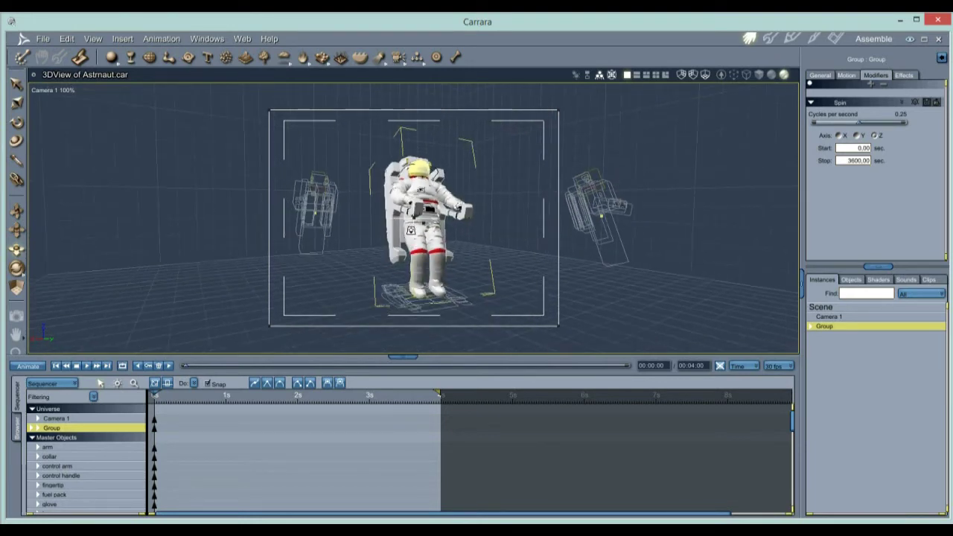
In the Render room, unlock proportions and set the image size to 512 by 512.
{"action": "left_click", "coordinate": [835, 41]}
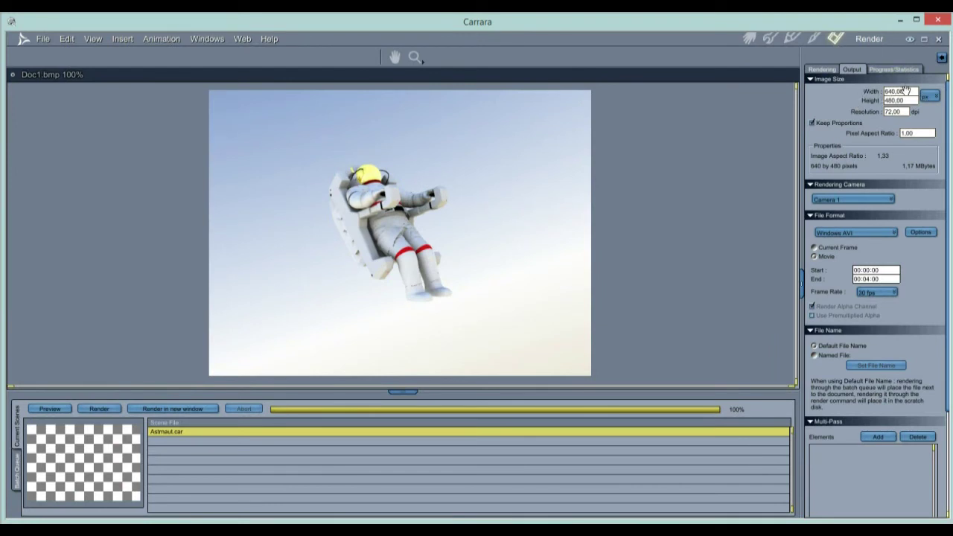
{"action": "left_click_drag", "start_coordinate": [910, 91], "coordinate": [854, 91]}
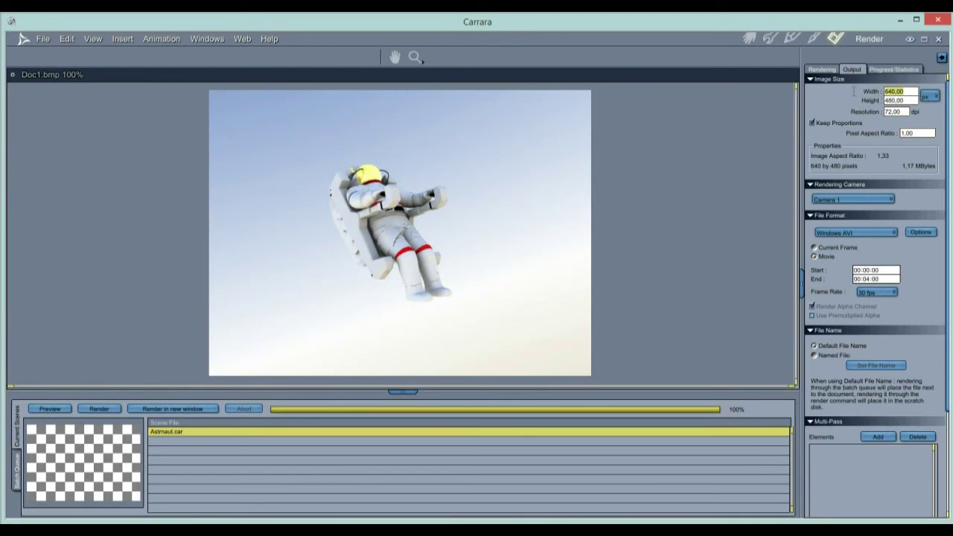
{"action": "left_click", "coordinate": [812, 123]}
{"action": "left_click_drag", "start_coordinate": [915, 91], "coordinate": [835, 88]}
{"action": "type", "text": "512"}
{"action": "key", "text": "Tab"}
{"action": "type", "text": "512"}
{"action": "left_click", "coordinate": [813, 123]}
Start a test render in a new window, then abort it.
{"action": "left_click", "coordinate": [815, 71]}
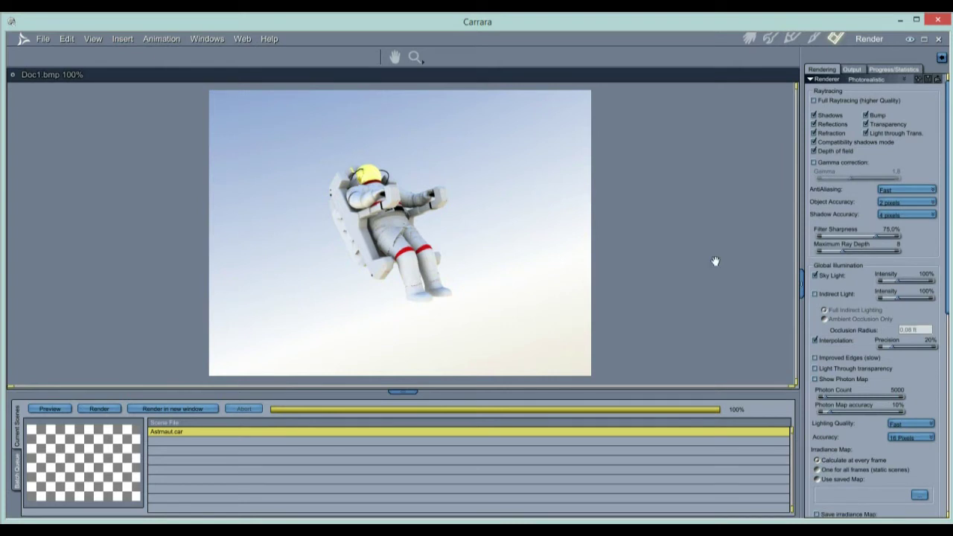
{"action": "left_click", "coordinate": [197, 409]}
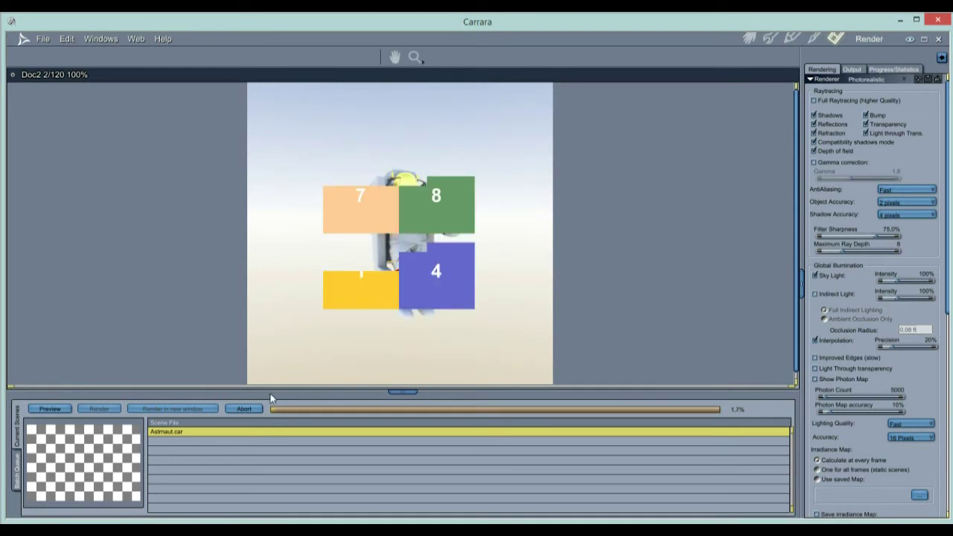
{"action": "left_click", "coordinate": [245, 410]}
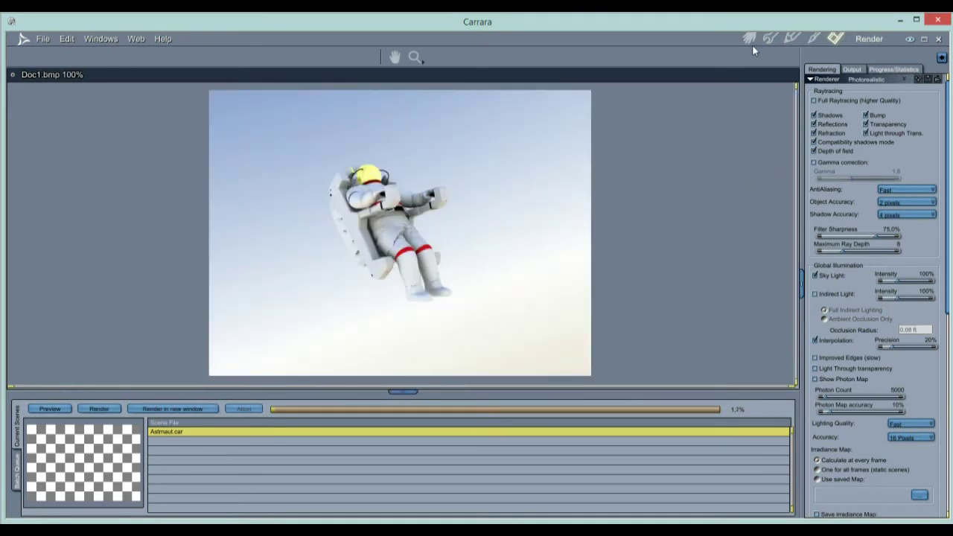
Back in the Assemble room, enlarge the 3D view and dolly Camera 1 closer to the astronaut.
{"action": "left_click", "coordinate": [750, 40]}
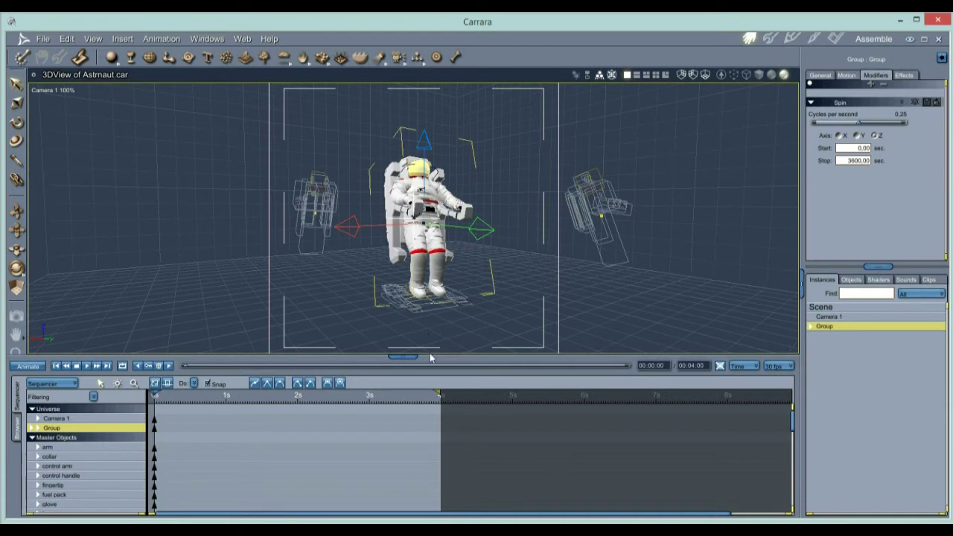
{"action": "left_click_drag", "start_coordinate": [396, 358], "coordinate": [387, 499]}
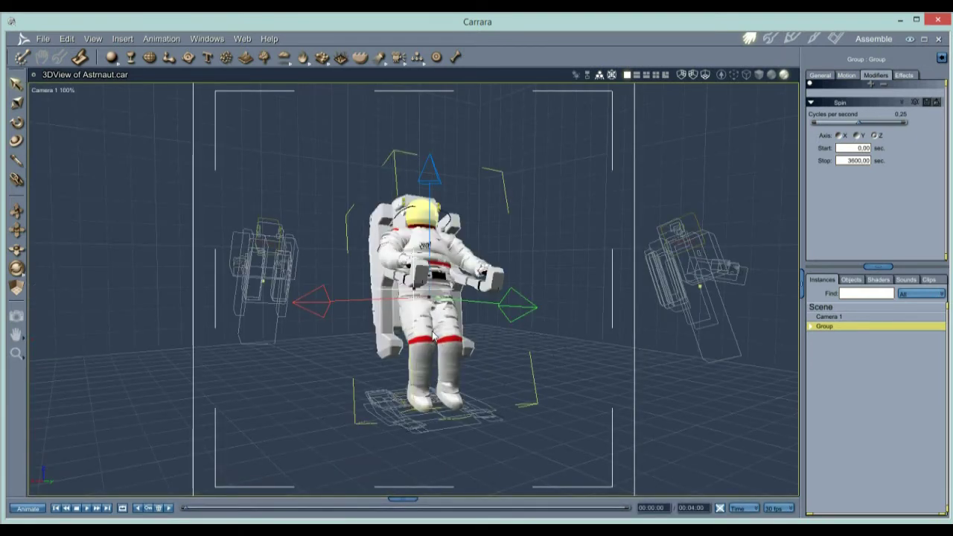
{"action": "left_click", "coordinate": [16, 251]}
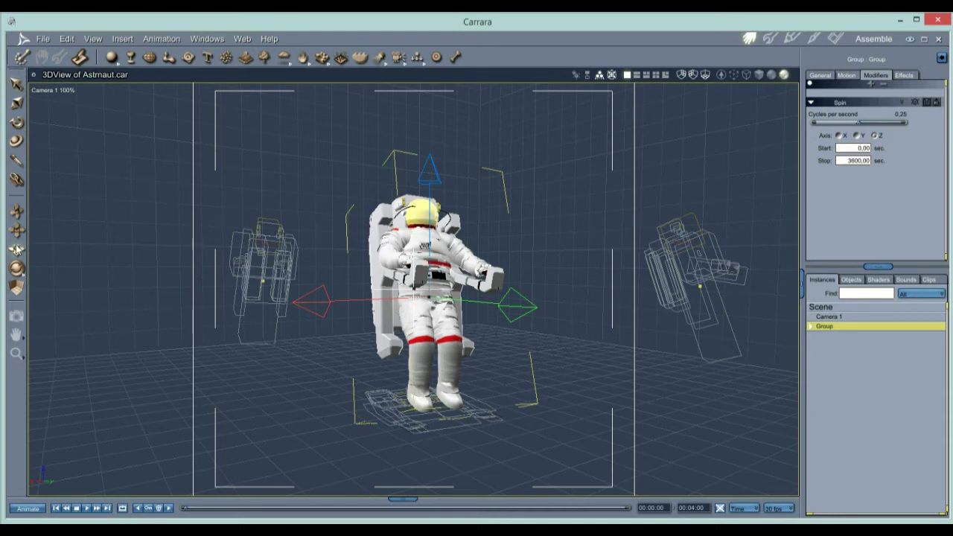
{"action": "left_click_drag", "start_coordinate": [401, 308], "coordinate": [400, 301]}
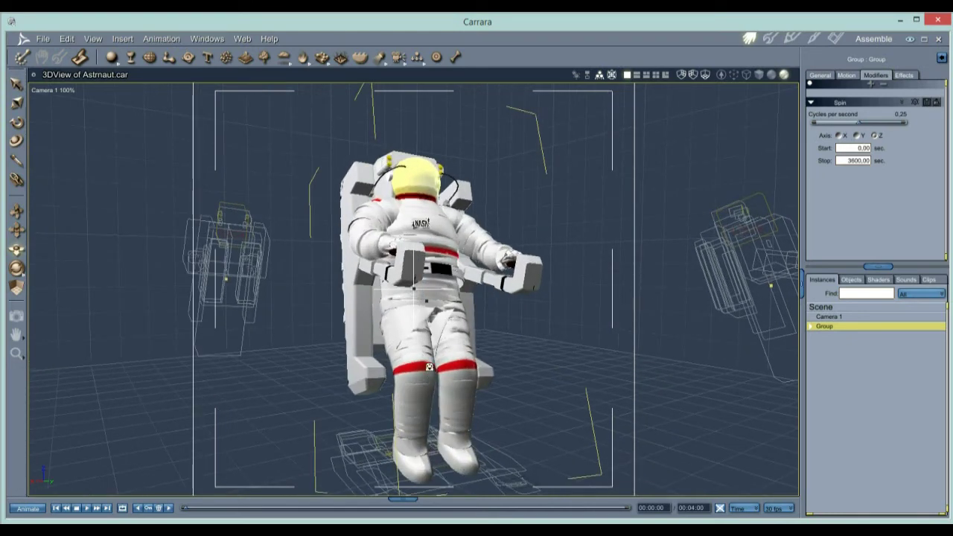
{"action": "left_click_drag", "start_coordinate": [430, 366], "coordinate": [426, 353]}
Orbit Camera 1 to view the astronaut from a slightly higher angle.
{"action": "left_click", "coordinate": [18, 230]}
{"action": "left_click_drag", "start_coordinate": [409, 295], "coordinate": [423, 262]}
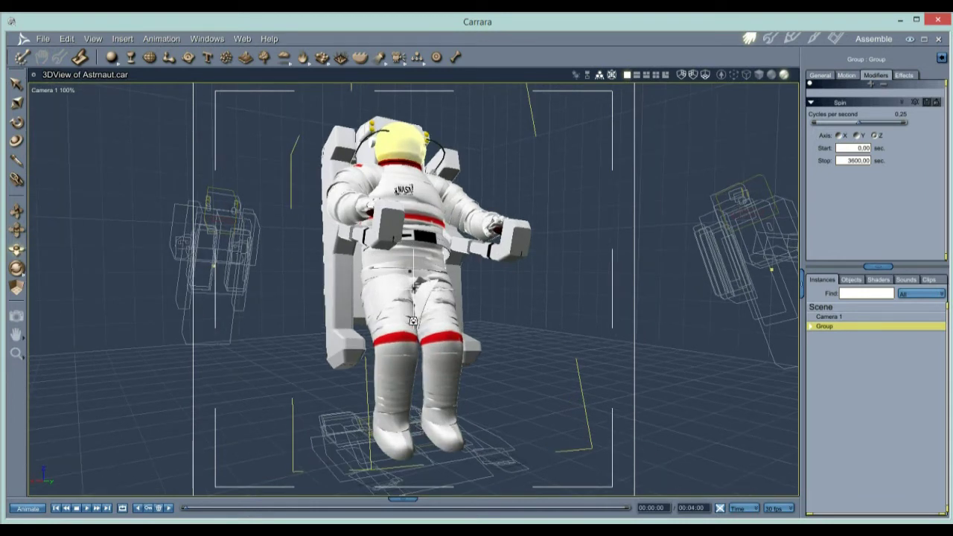
{"action": "left_click", "coordinate": [196, 510]}
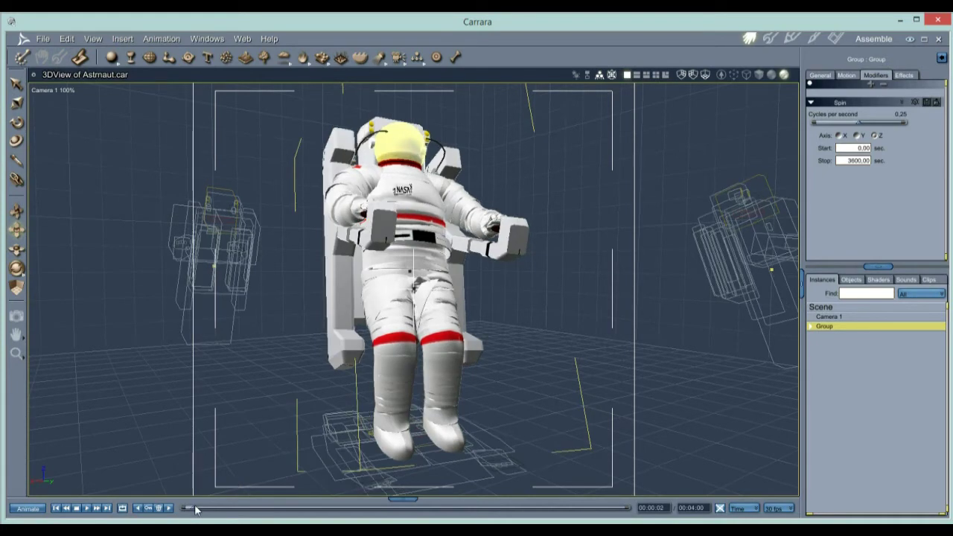
Scrub the timeline to check the spin, ending back at 00:00:00.
{"action": "left_click_drag", "start_coordinate": [196, 509], "coordinate": [622, 503]}
{"action": "left_click", "coordinate": [158, 507]}
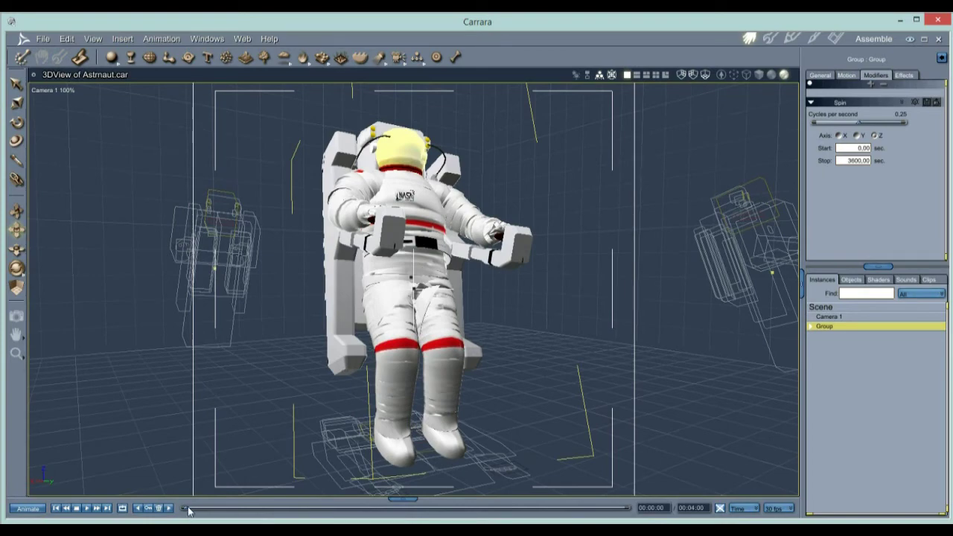
{"action": "mouse_move", "coordinate": [189, 511]}
{"action": "left_mouse_down"}
{"action": "mouse_move", "coordinate": [402, 513]}
{"action": "mouse_move", "coordinate": [173, 514]}
{"action": "left_mouse_up"}
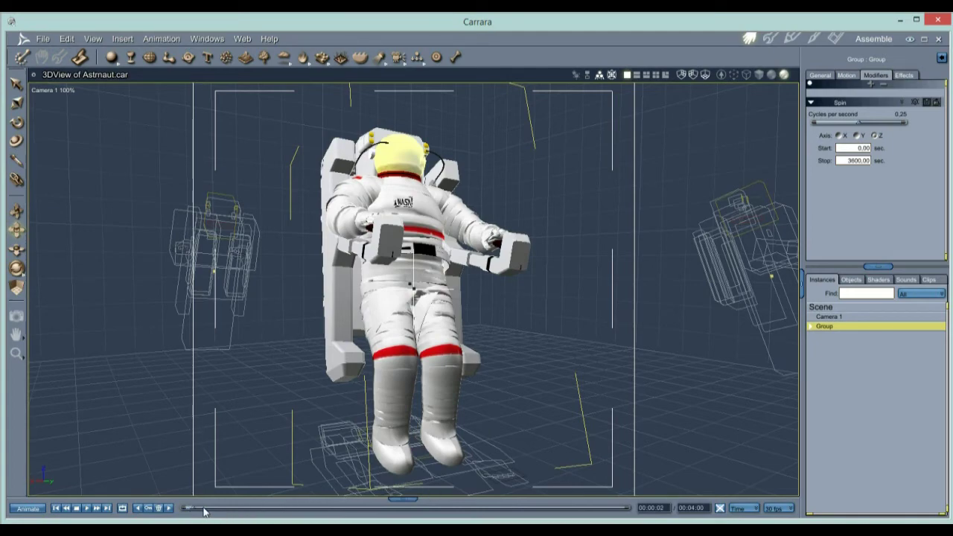
{"action": "mouse_move", "coordinate": [205, 511]}
{"action": "left_mouse_down"}
{"action": "mouse_move", "coordinate": [407, 511]}
{"action": "mouse_move", "coordinate": [186, 510]}
{"action": "left_mouse_up"}
Spot-render a rectangle around the astronaut in the camera view.
{"action": "key", "text": "ctrl+shift+r"}
{"action": "left_click_drag", "start_coordinate": [577, 116], "coordinate": [235, 457]}
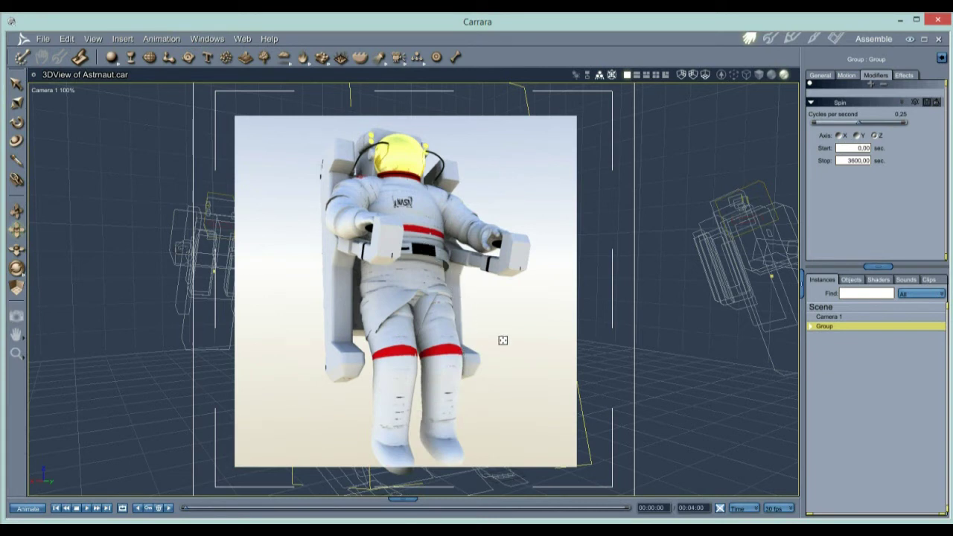
{"action": "left_click", "coordinate": [836, 308]}
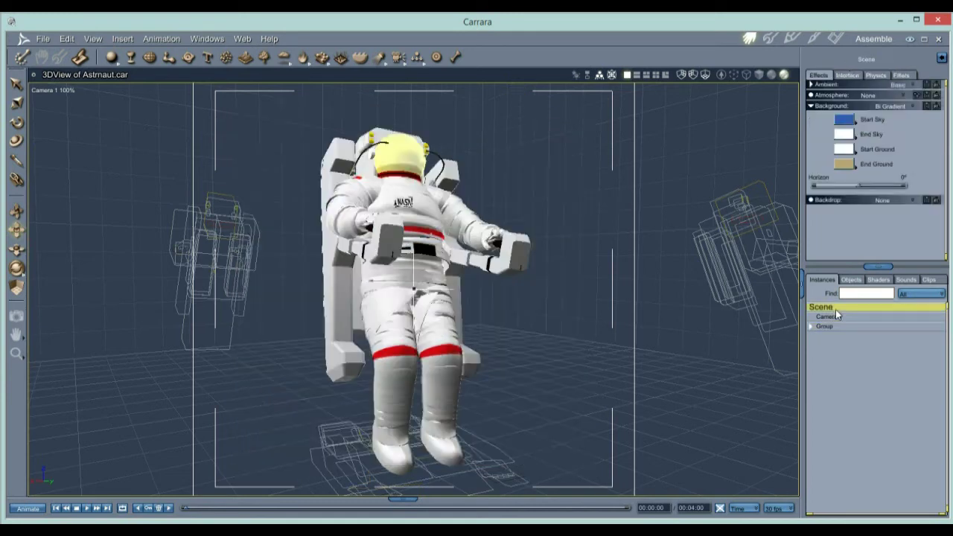
In the Render room, close the Doc1.bmp test render without saving.
{"action": "left_click", "coordinate": [835, 38]}
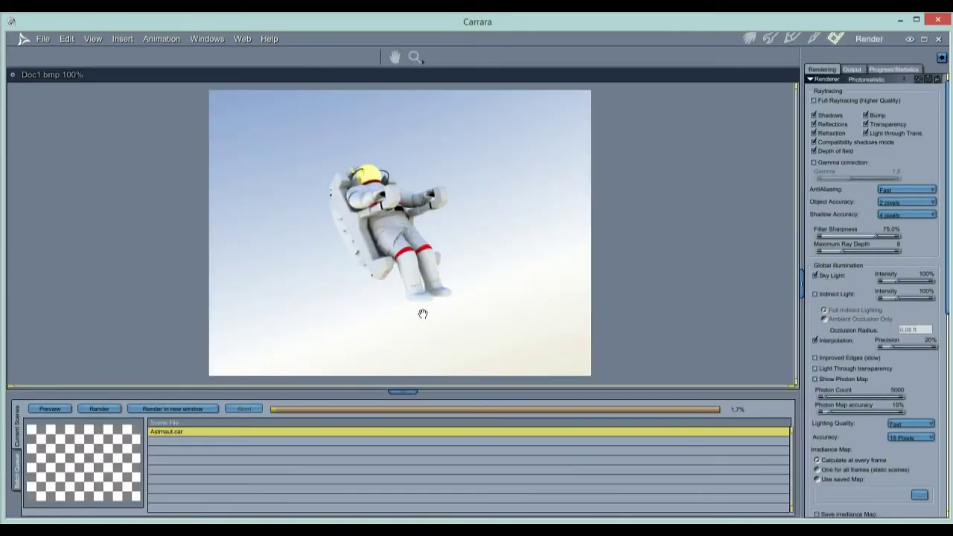
{"action": "left_click", "coordinate": [12, 75]}
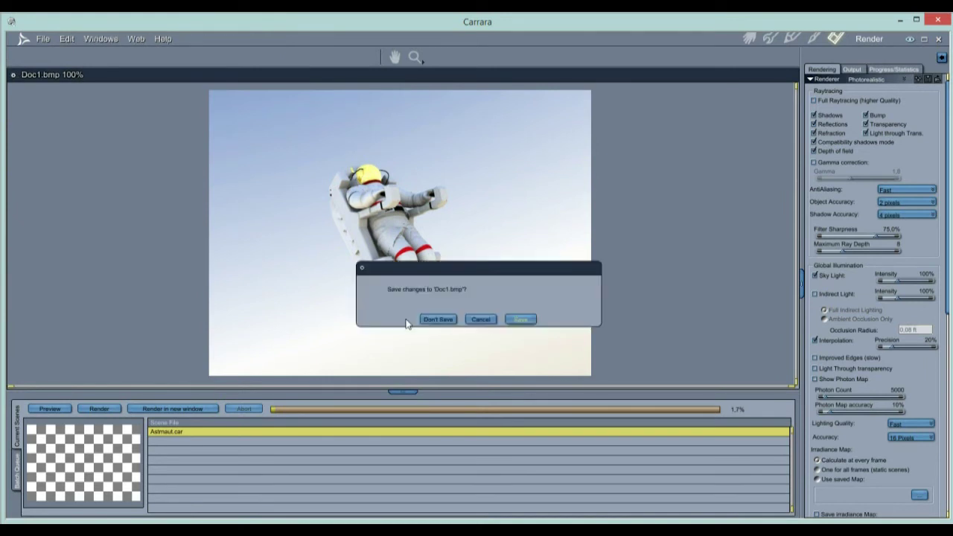
{"action": "left_click", "coordinate": [437, 319]}
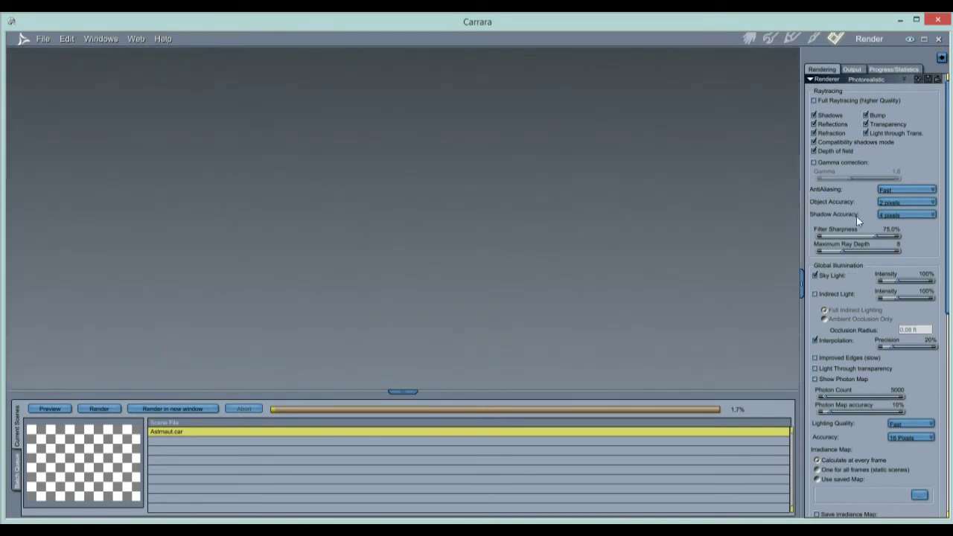
Enable Full Raytracing with Good anti-aliasing, 1-pixel object and 2-pixel shadow accuracy, 65% sky light.
{"action": "left_click", "coordinate": [814, 100]}
{"action": "left_click", "coordinate": [886, 190]}
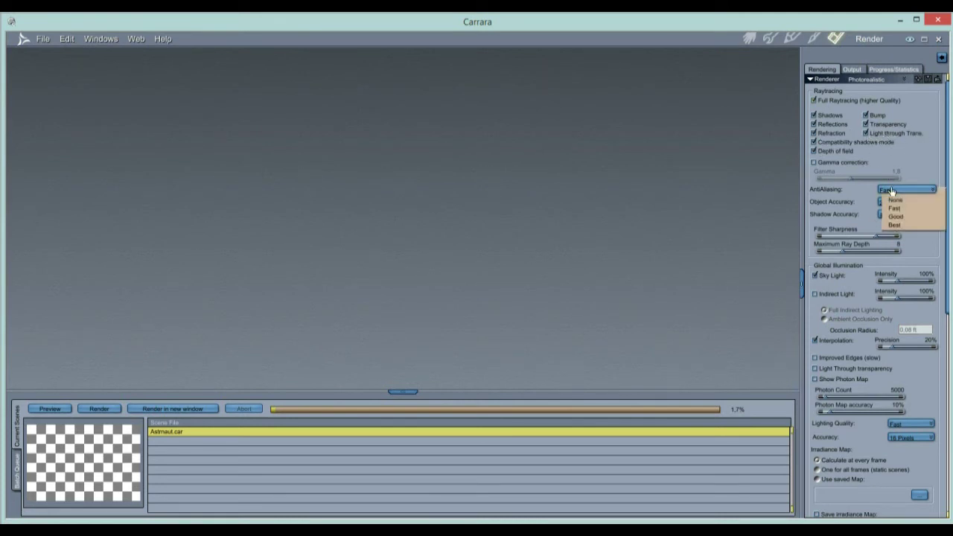
{"action": "left_click", "coordinate": [895, 216]}
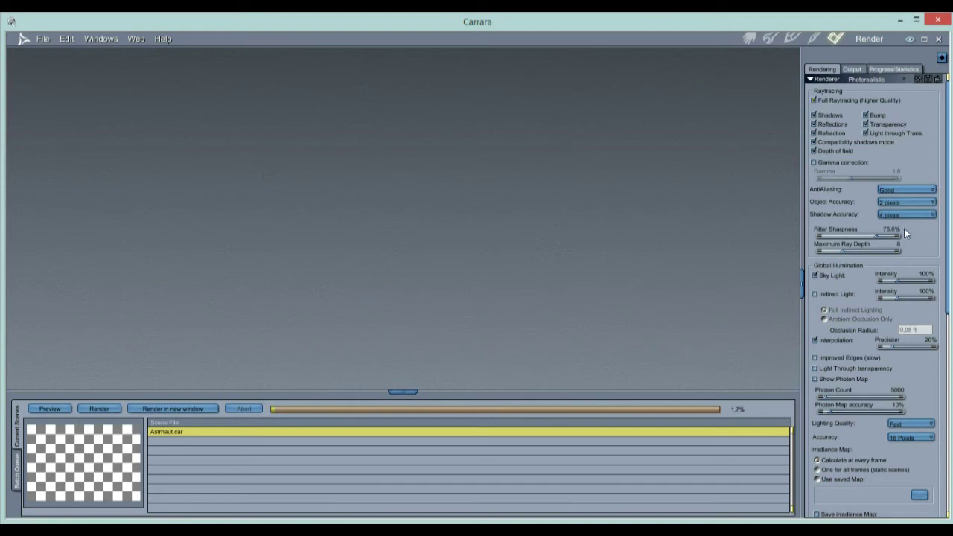
{"action": "left_click", "coordinate": [902, 202]}
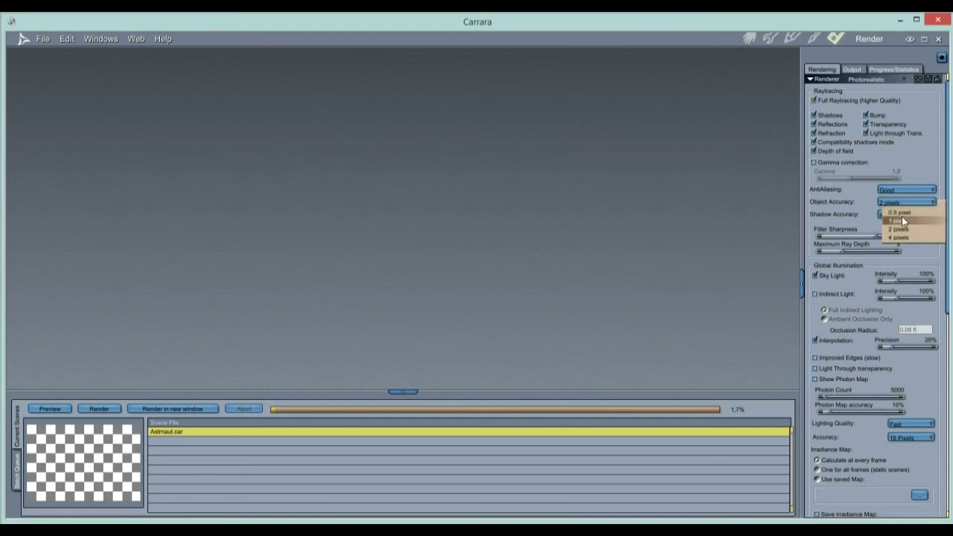
{"action": "left_click", "coordinate": [902, 218]}
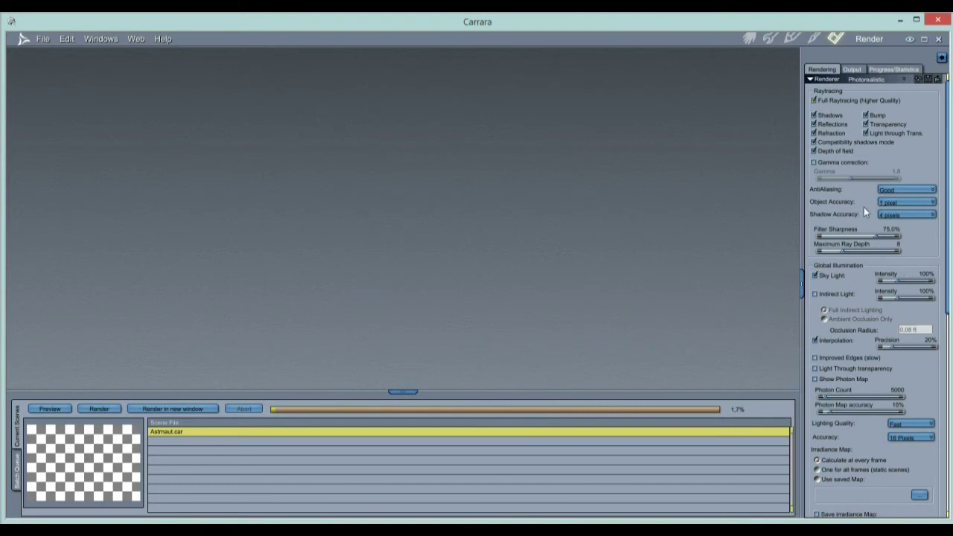
{"action": "left_click", "coordinate": [886, 215]}
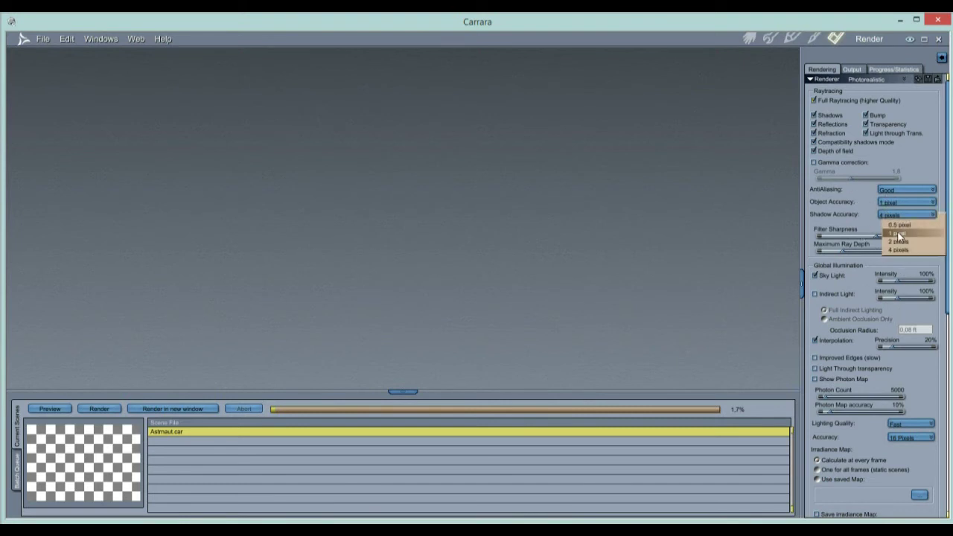
{"action": "left_click", "coordinate": [900, 241]}
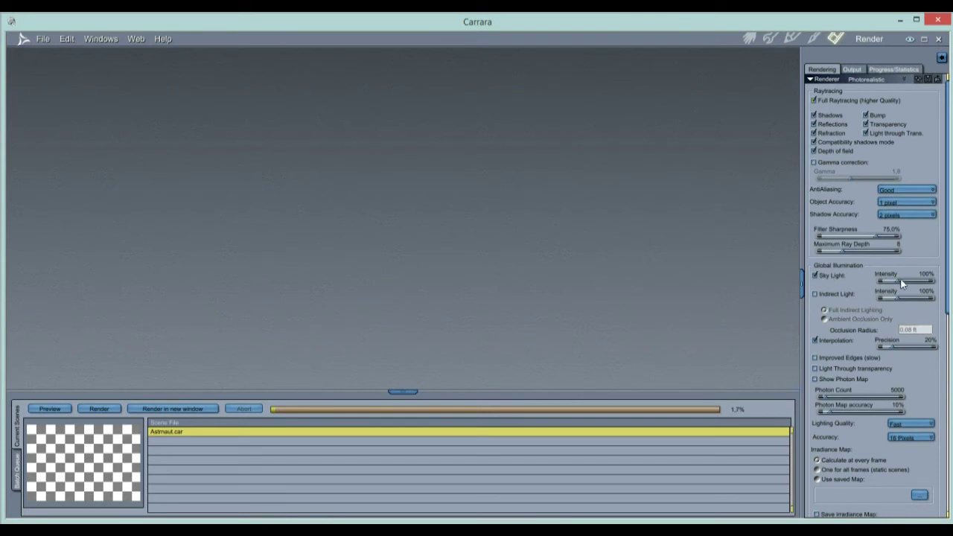
{"action": "left_click", "coordinate": [898, 280]}
Try ambient-occlusion indirect lighting, turn it back off, and set the tile size to 96.
{"action": "left_click", "coordinate": [816, 295]}
{"action": "left_click", "coordinate": [825, 320]}
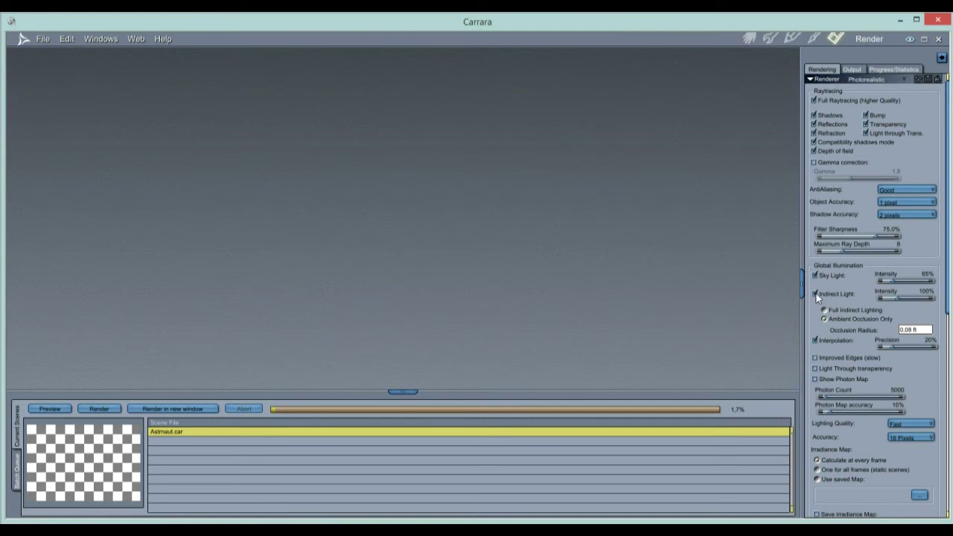
{"action": "left_click", "coordinate": [815, 295]}
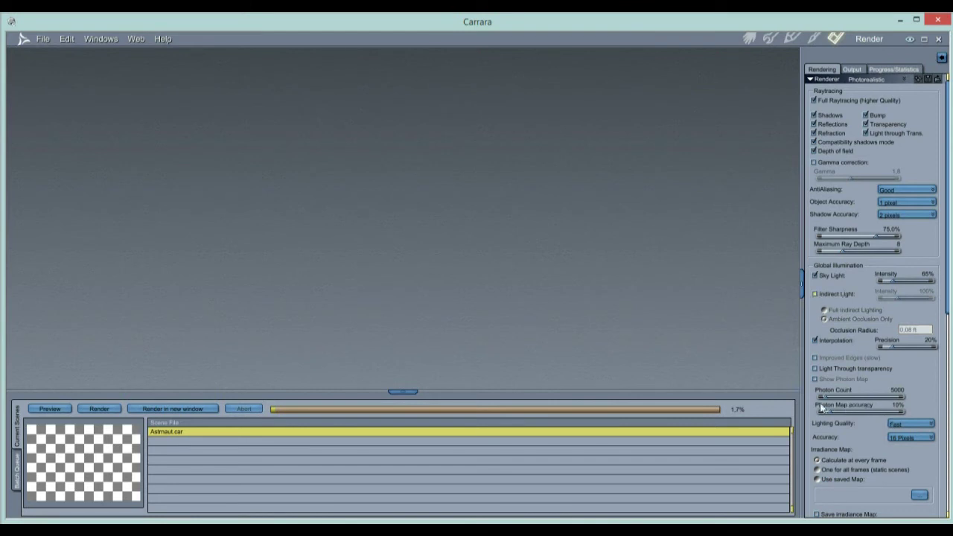
{"action": "left_click_drag", "start_coordinate": [946, 298], "coordinate": [948, 507]}
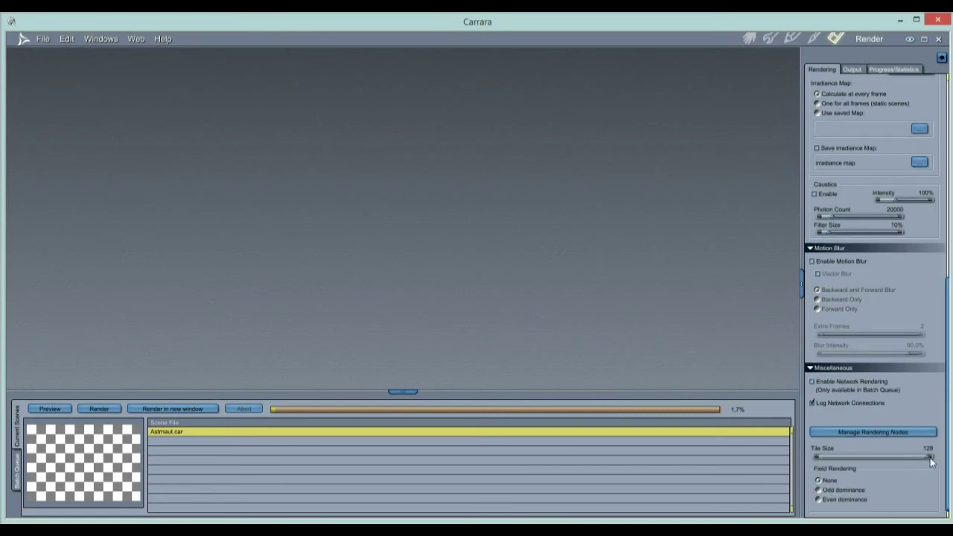
{"action": "left_click_drag", "start_coordinate": [906, 455], "coordinate": [896, 458]}
{"action": "left_click_drag", "start_coordinate": [946, 432], "coordinate": [952, 237]}
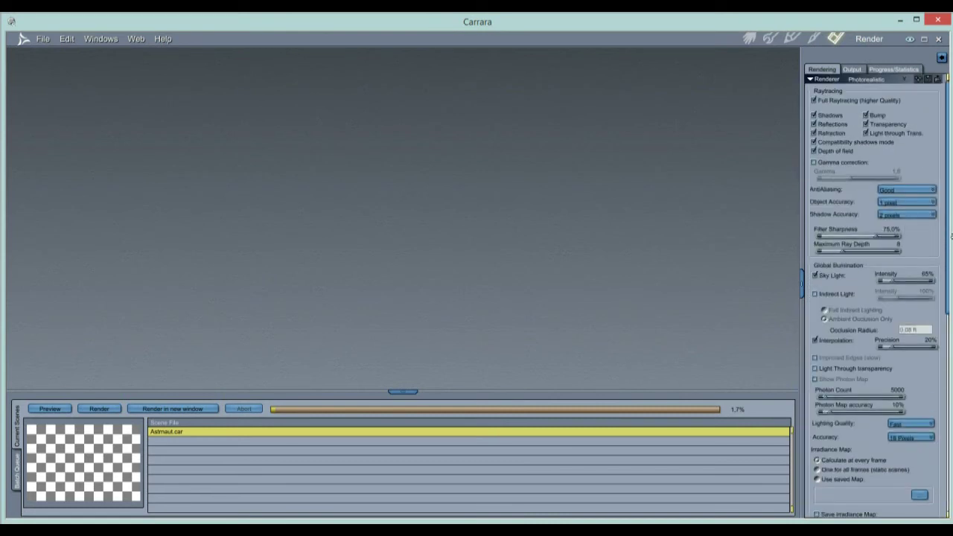
{"action": "left_click", "coordinate": [853, 69]}
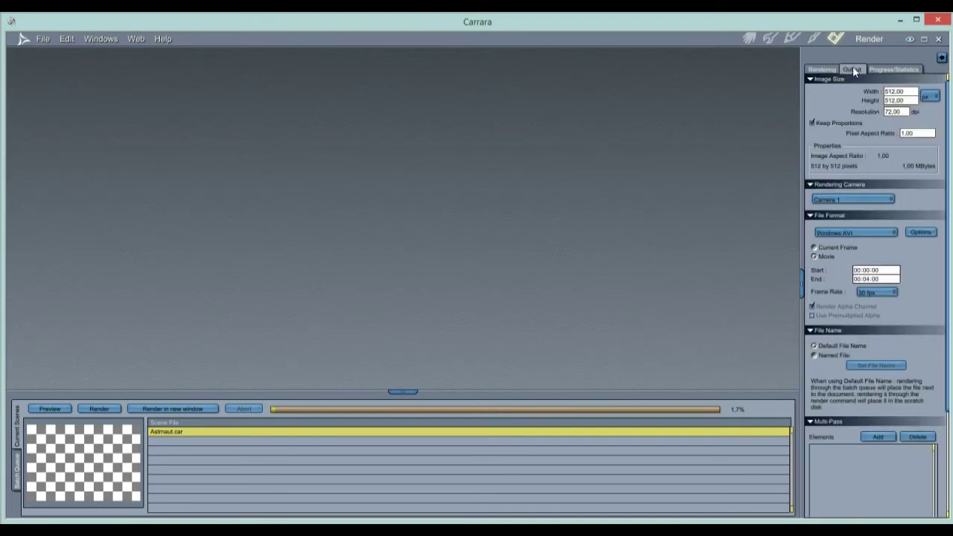
Set the output to Sequenced Targa with alpha channel, saved to a Named File.
{"action": "left_click", "coordinate": [844, 234]}
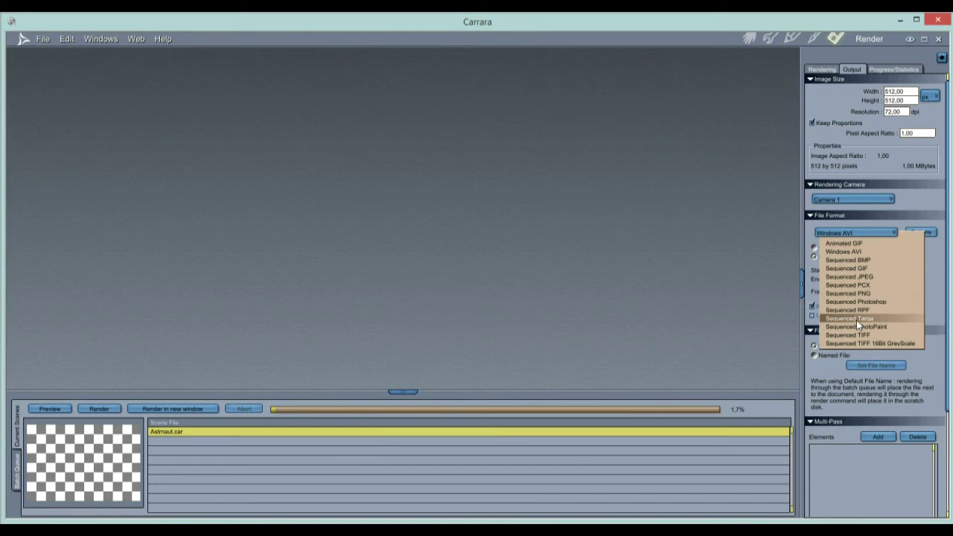
{"action": "left_click", "coordinate": [857, 319]}
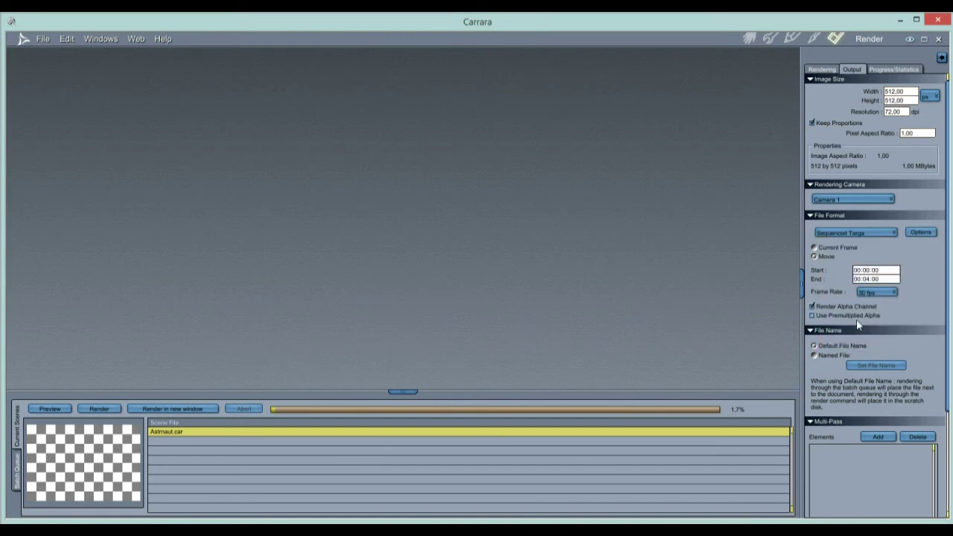
{"action": "left_click", "coordinate": [813, 307]}
{"action": "left_click", "coordinate": [820, 356]}
{"action": "left_click", "coordinate": [856, 365]}
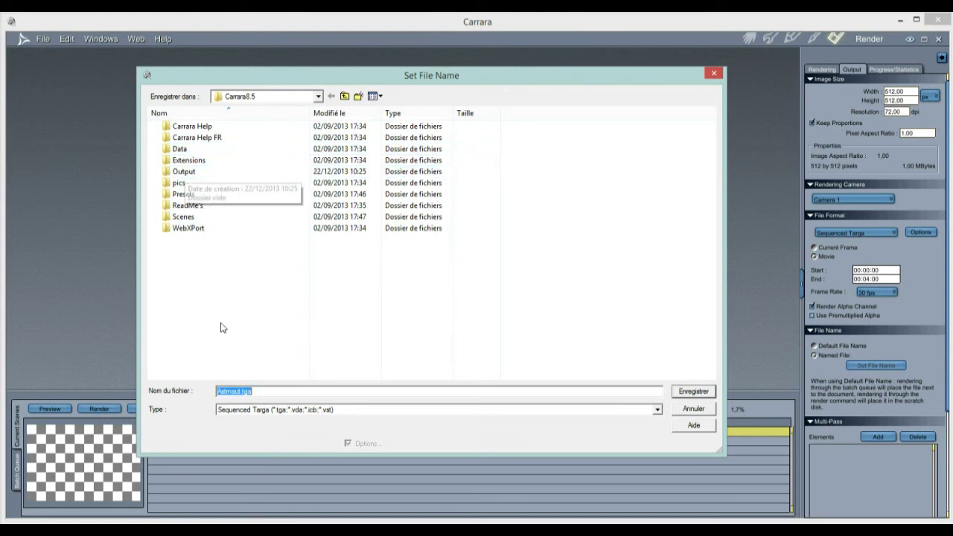
Create a new spinning-astronaut folder in D:\DailyDose\carrara and open it.
{"action": "left_click", "coordinate": [278, 97]}
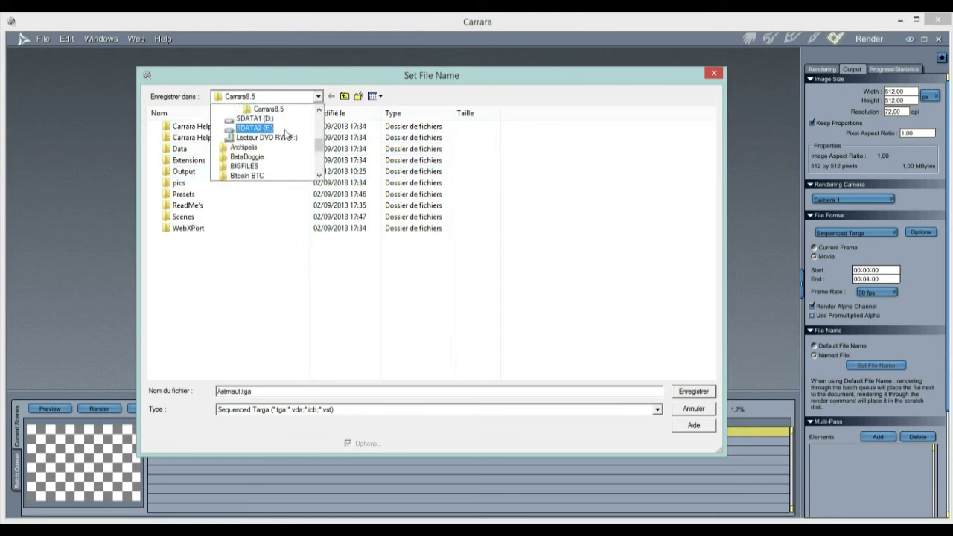
{"action": "left_click", "coordinate": [266, 119]}
{"action": "double_click", "coordinate": [212, 165]}
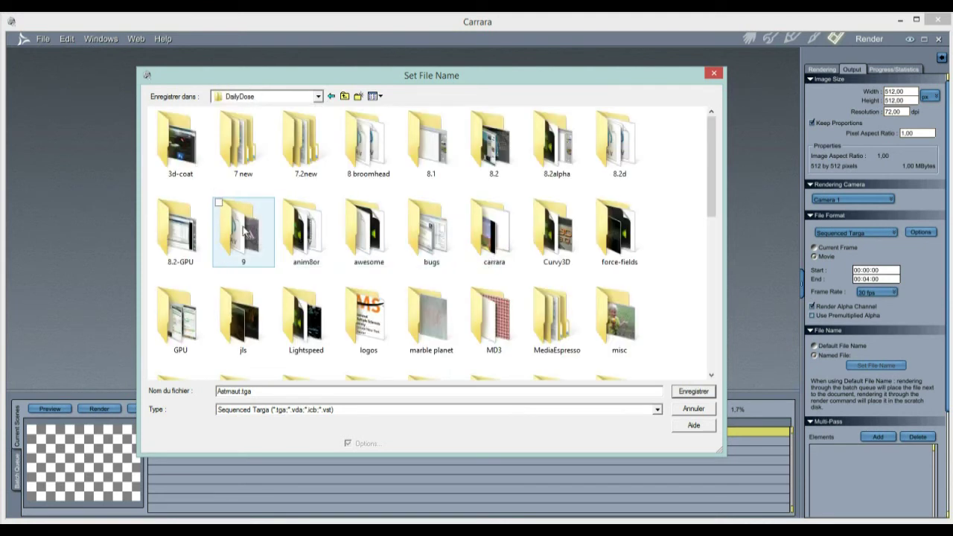
{"action": "double_click", "coordinate": [509, 235]}
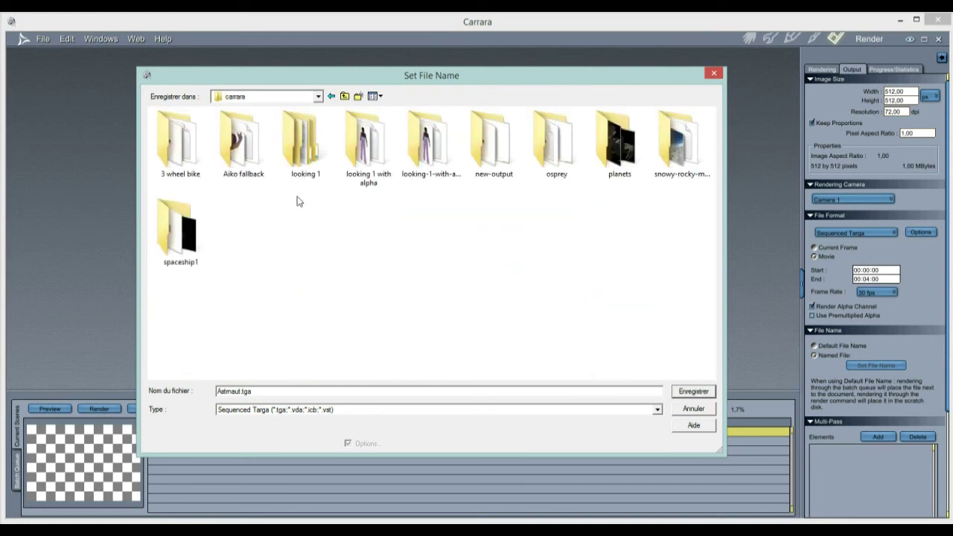
{"action": "left_click", "coordinate": [358, 96]}
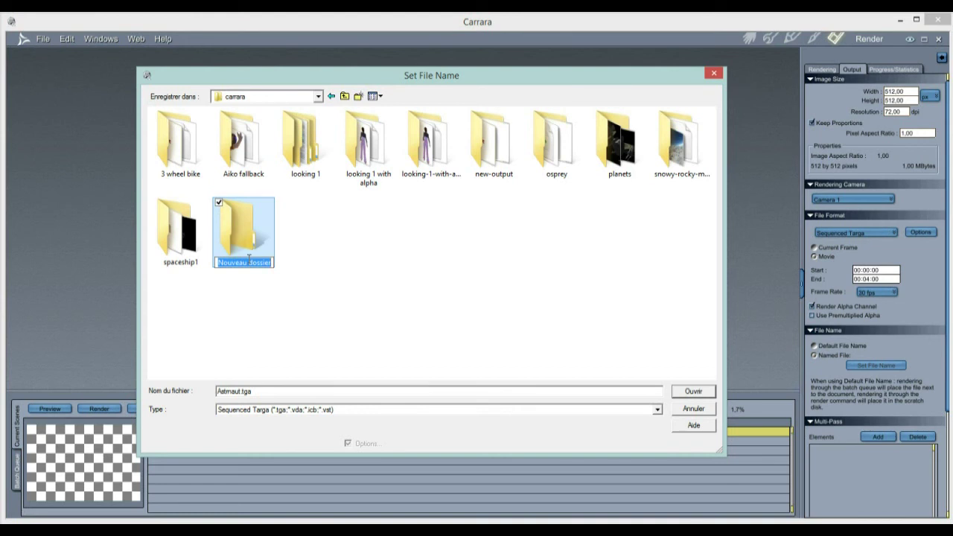
{"action": "type", "text": "spinning"}
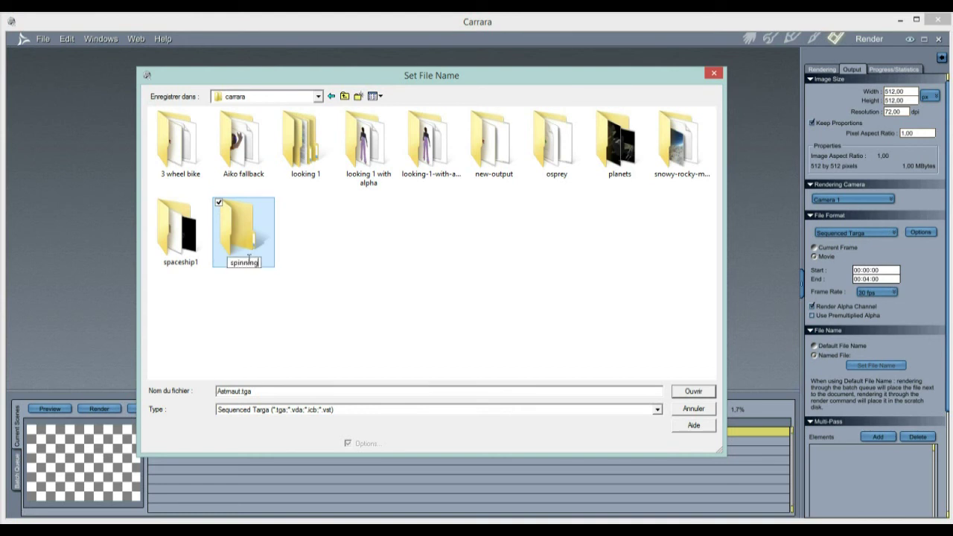
{"action": "type", "text": "-astronaut"}
{"action": "double_click", "coordinate": [248, 225]}
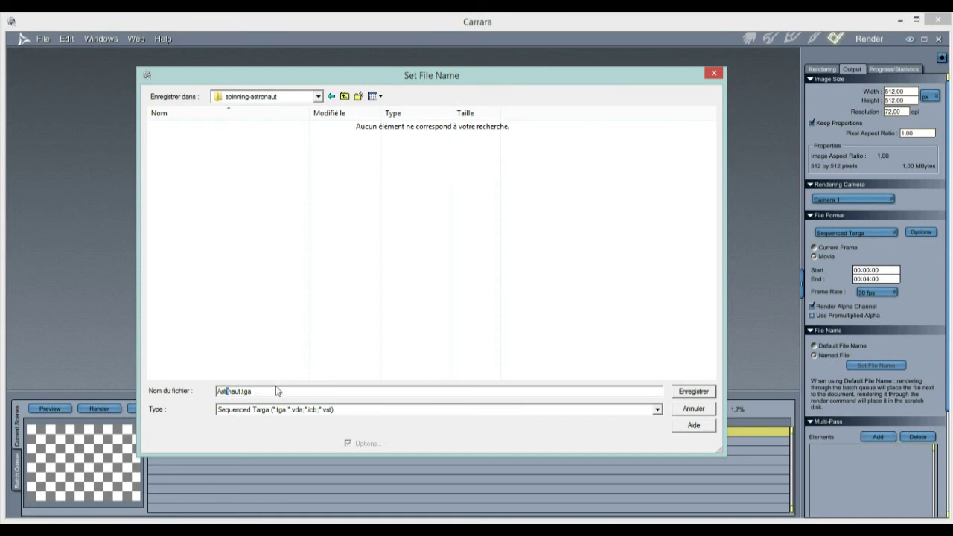
Correct the output file name to Astronaut.tga and confirm it.
{"action": "key", "text": "Right"}
{"action": "key", "text": "Right"}
{"action": "type", "text": "n"}
{"action": "left_click", "coordinate": [683, 396]}
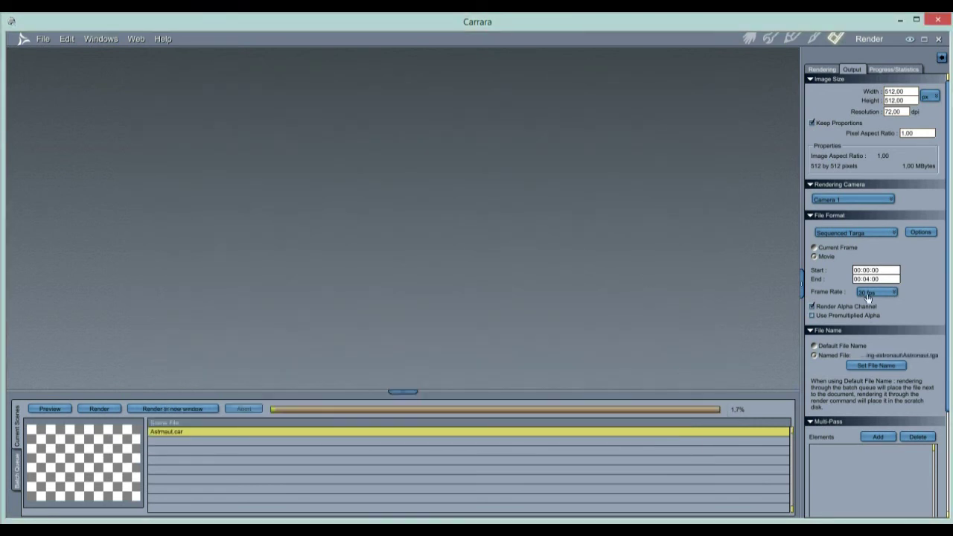
Start rendering the 120-frame Targa sequence in a new window.
{"action": "left_click", "coordinate": [178, 406]}
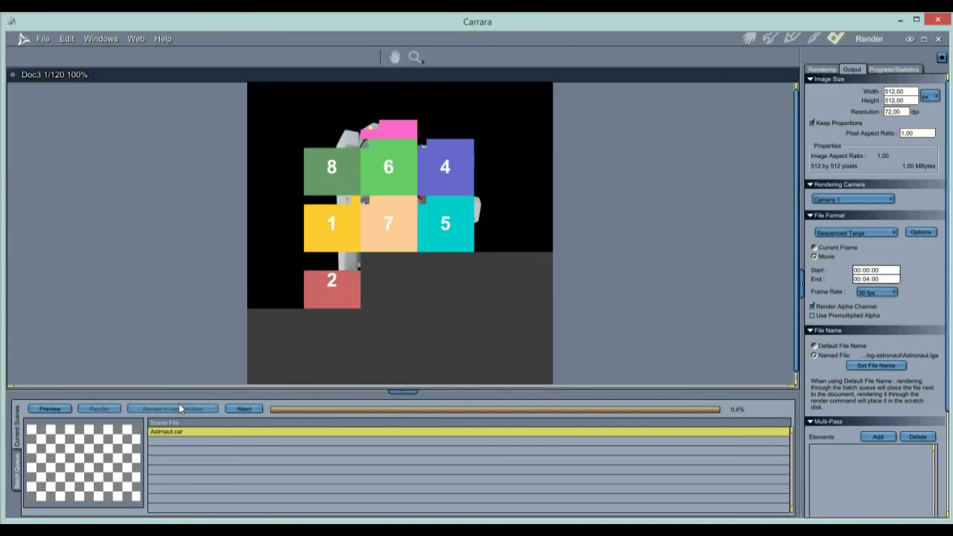